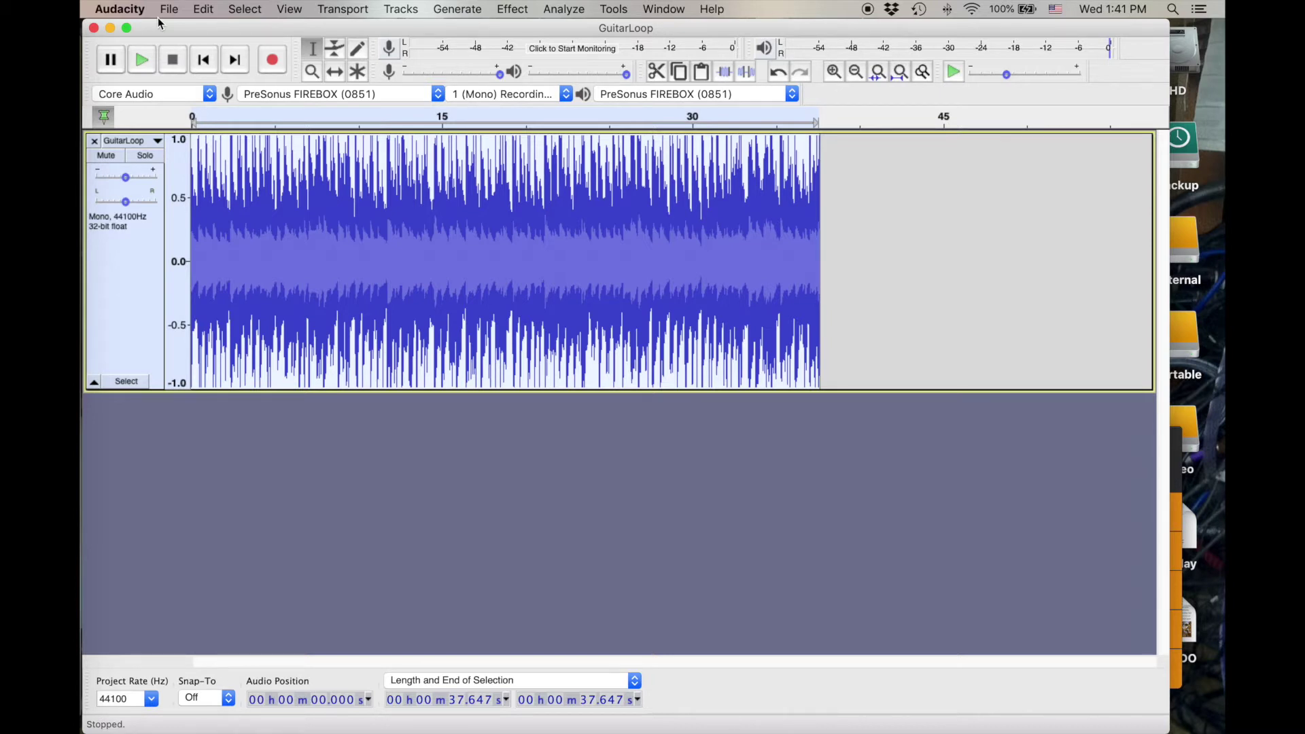
Play back the GuitarLoop track to hear the original guitar recording
{"action": "key", "text": "space"}
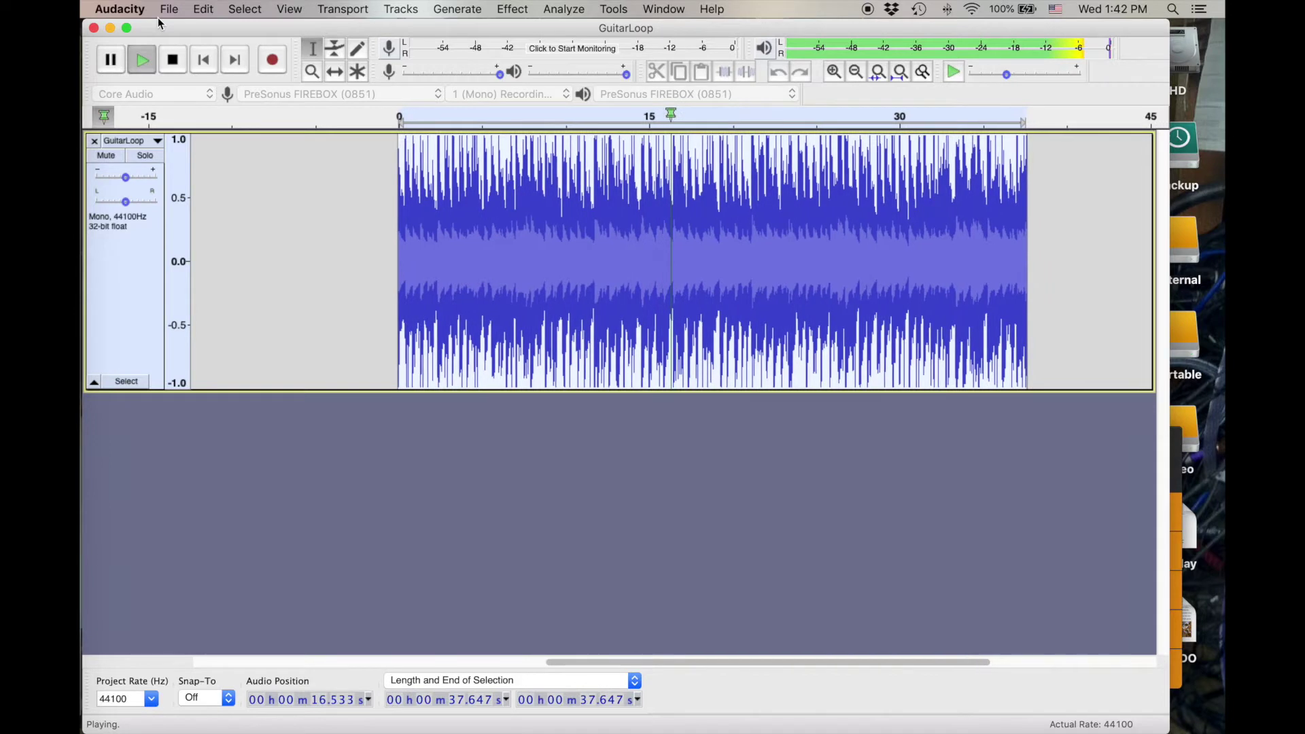
{"action": "key", "text": "space"}
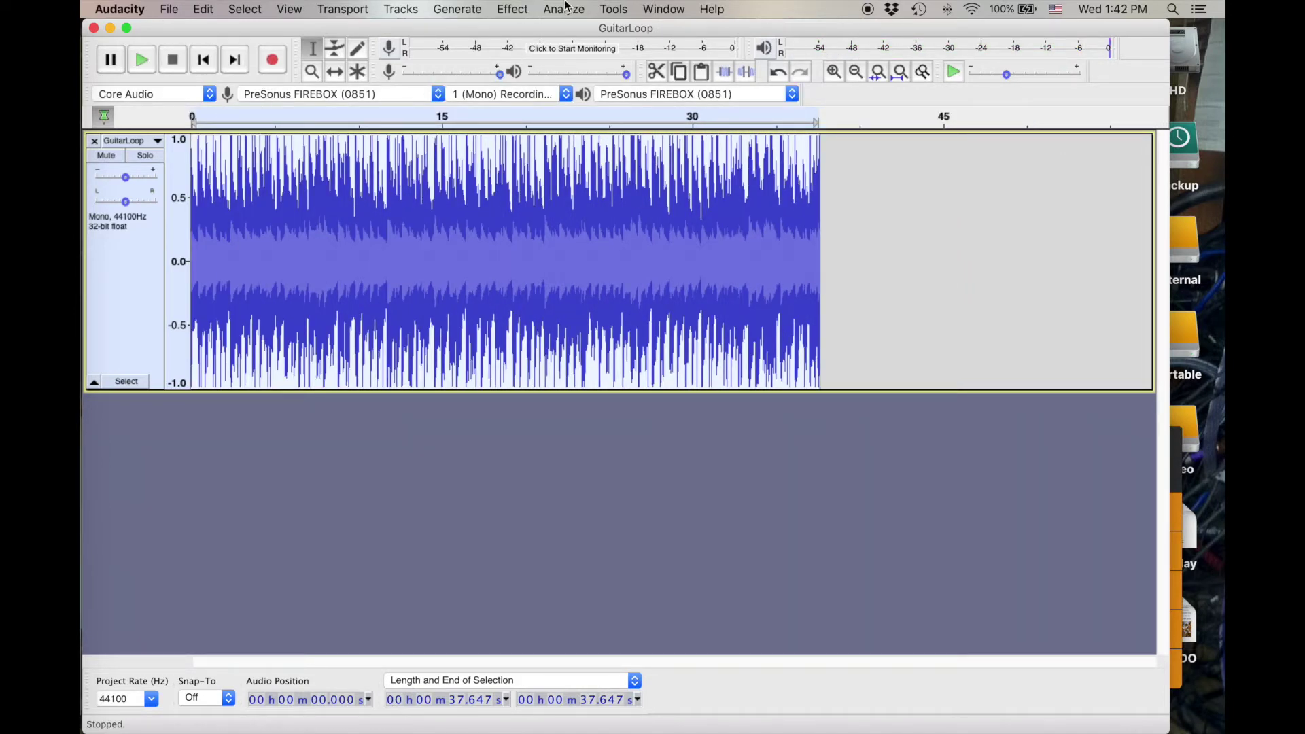
Generate an 8 Hz sine tone with amplitude 0.9 in the new track below GuitarLoop and make that track taller
{"action": "left_click", "coordinate": [468, 6]}
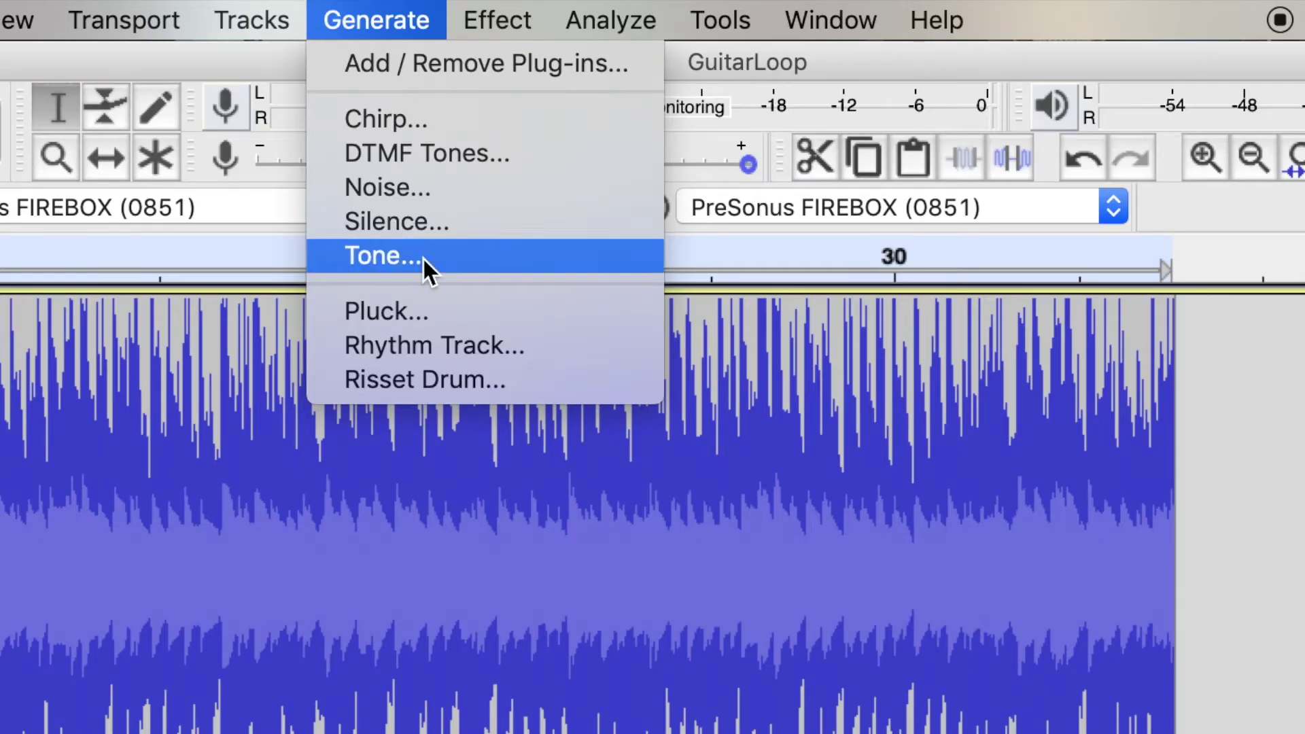
{"action": "left_click", "coordinate": [478, 118]}
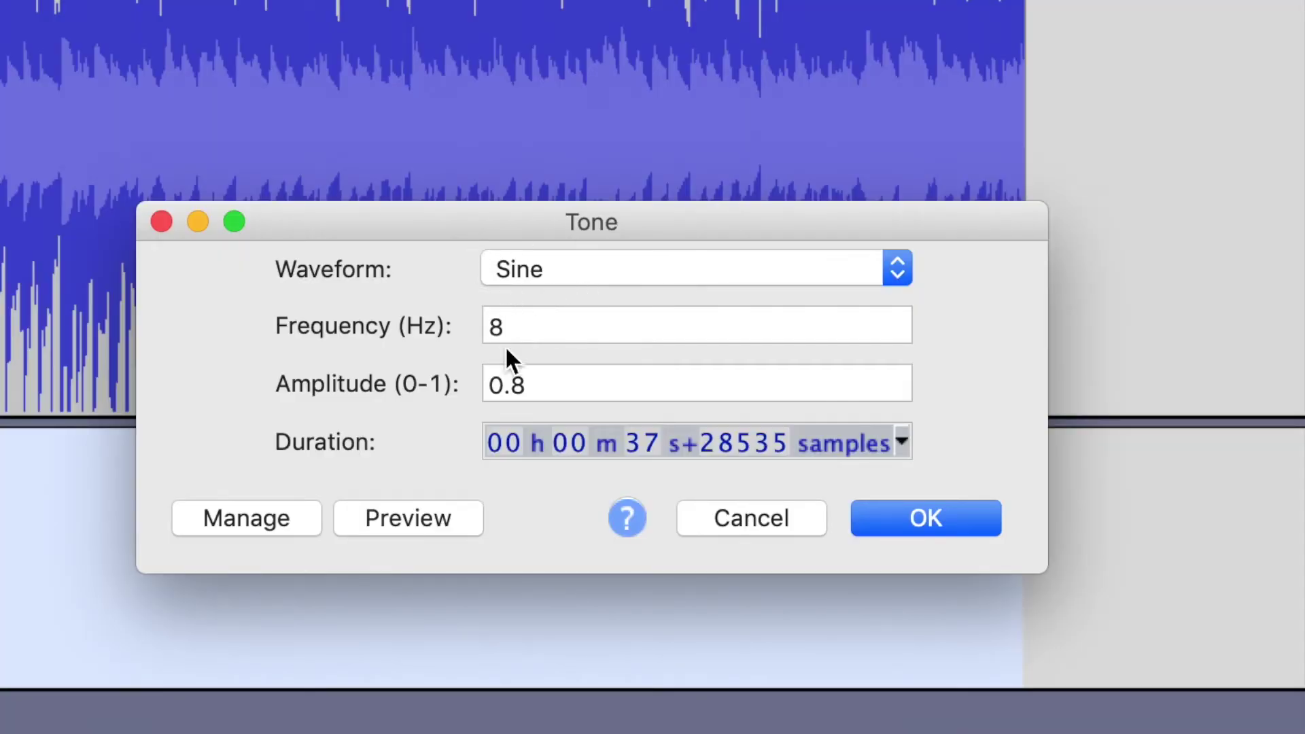
{"action": "left_click", "coordinate": [548, 381]}
{"action": "key", "text": "BackSpace"}
{"action": "type", "text": "9"}
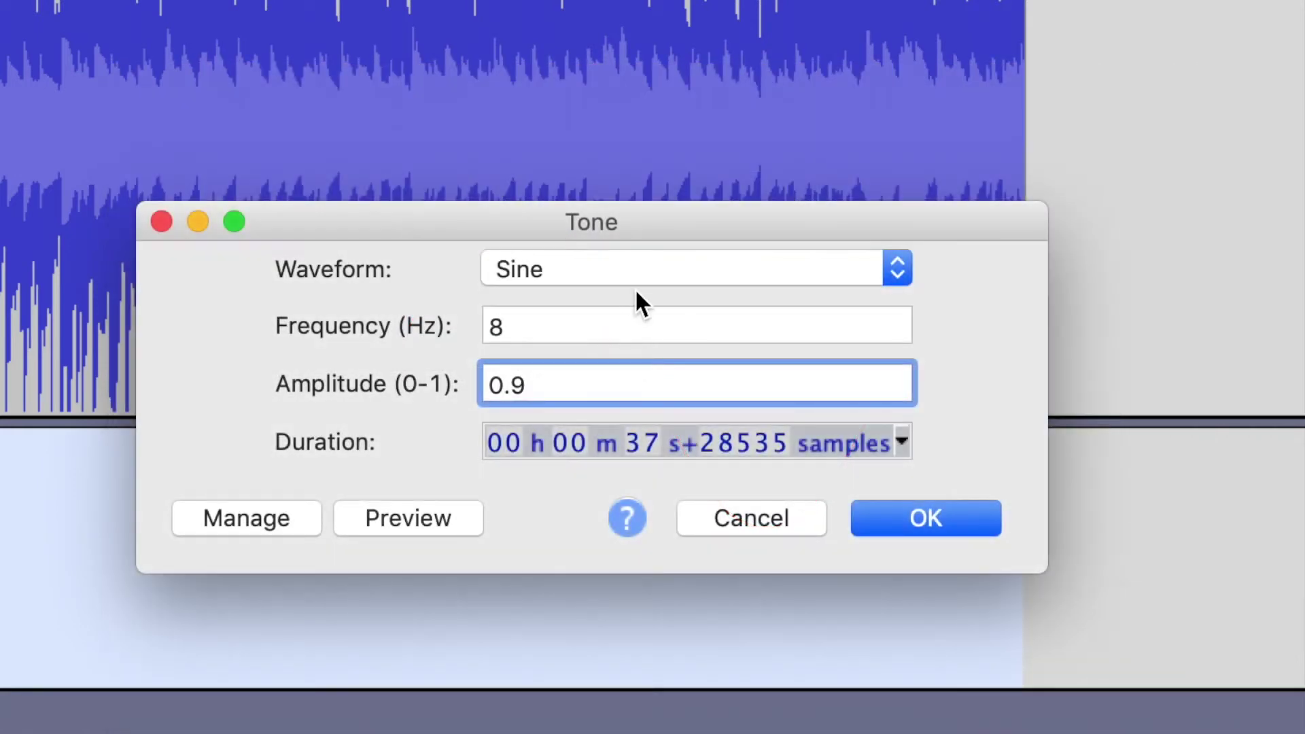
{"action": "left_click", "coordinate": [636, 279]}
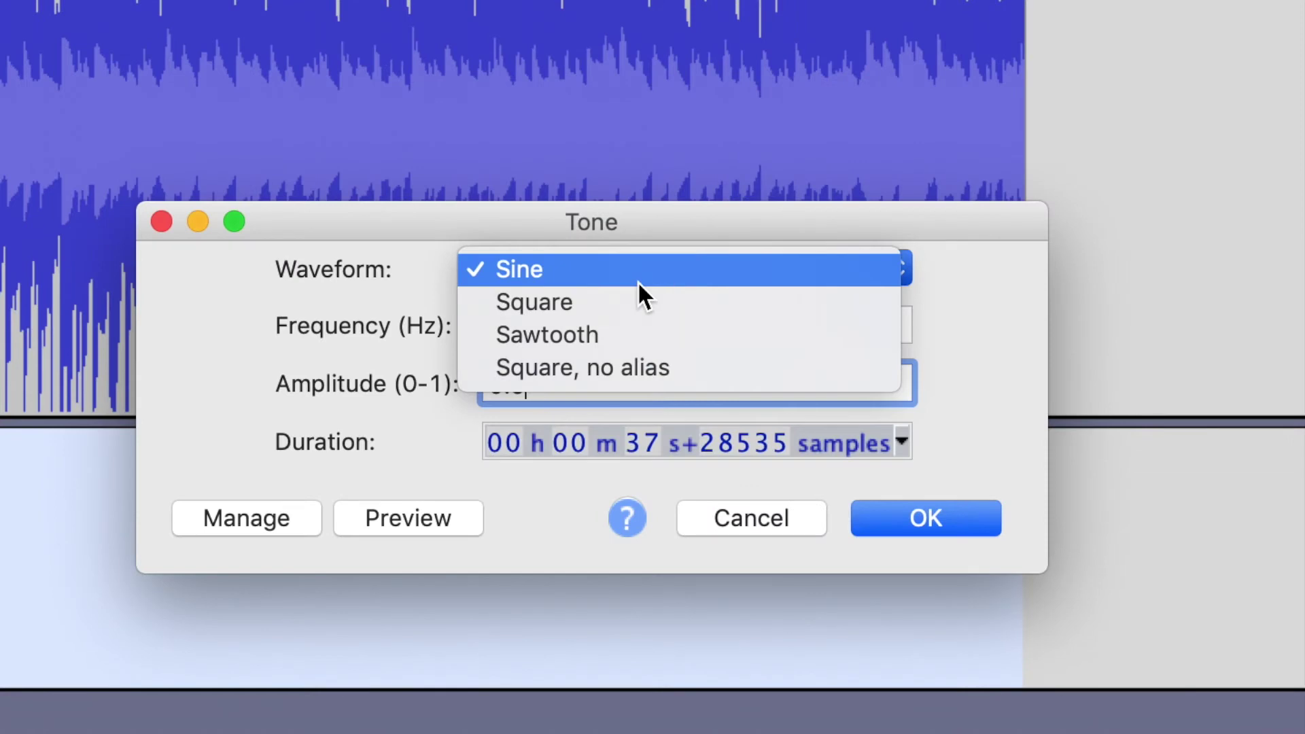
{"action": "left_click", "coordinate": [986, 309]}
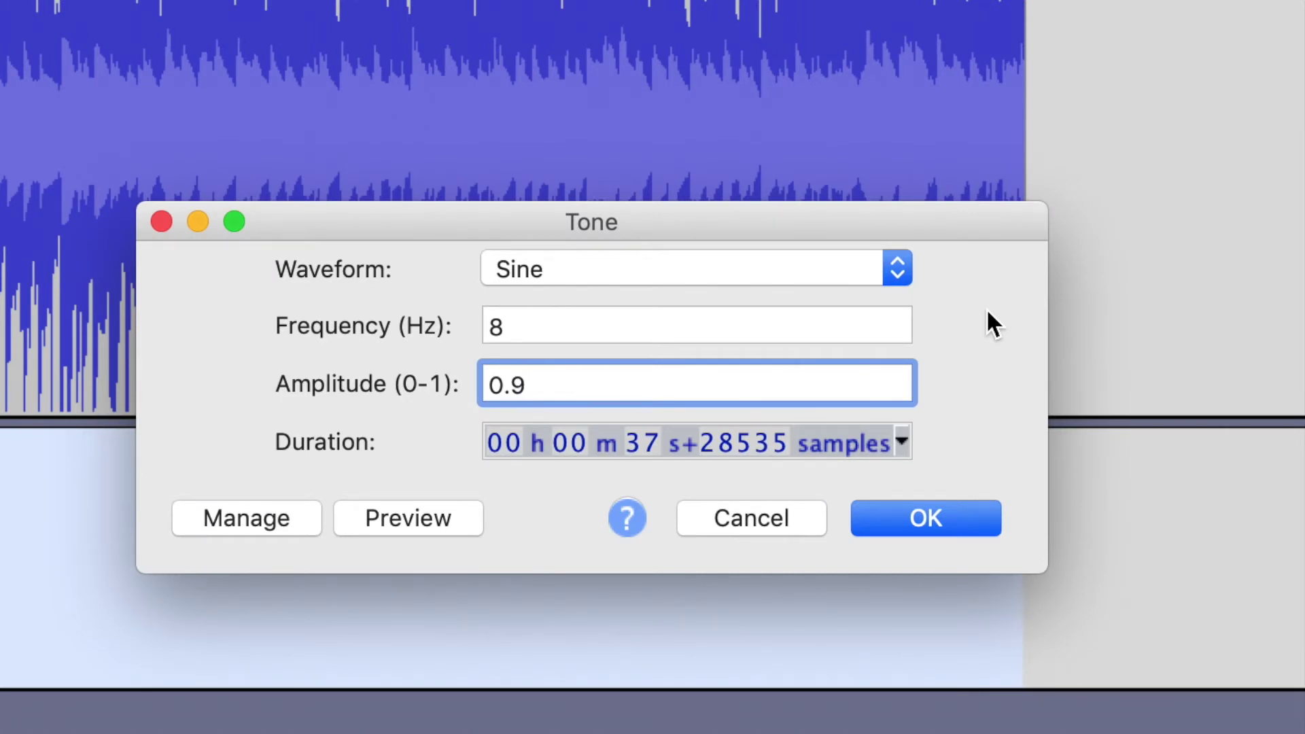
{"action": "left_click", "coordinate": [946, 520]}
{"action": "left_click_drag", "start_coordinate": [481, 570], "coordinate": [504, 607]}
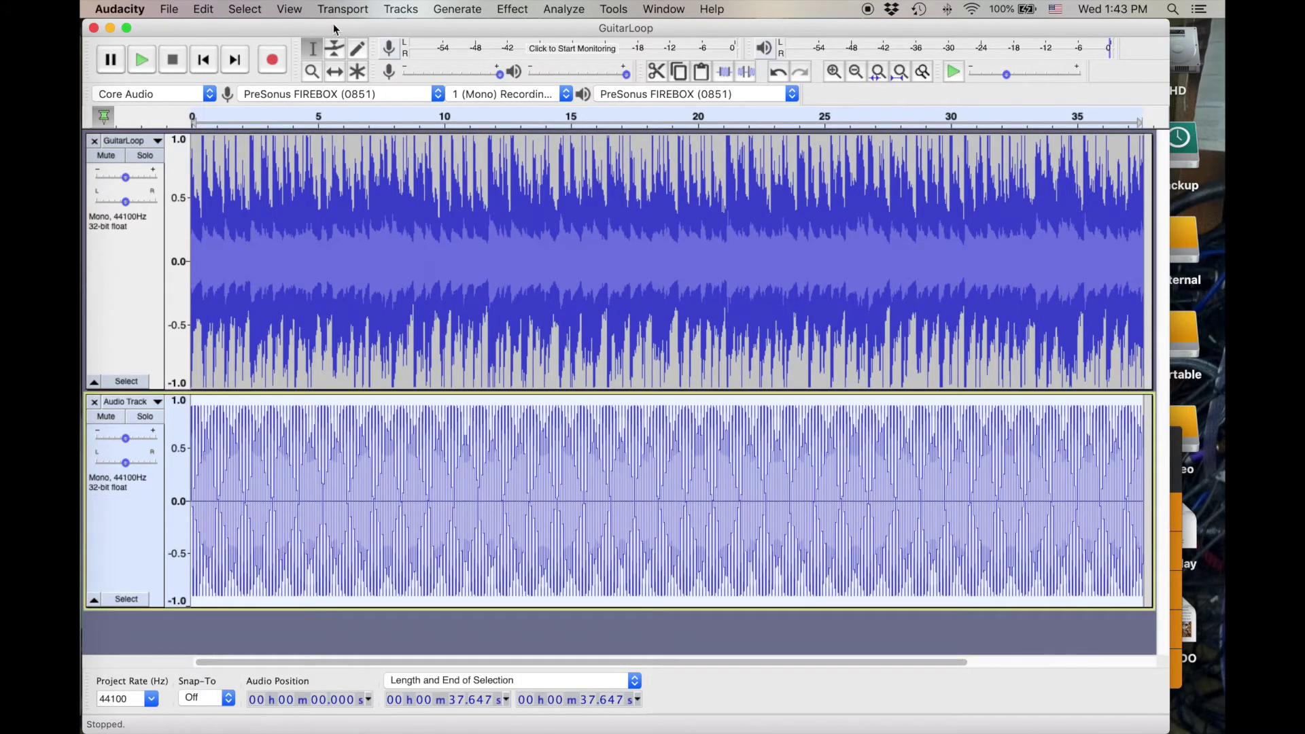
Examine the individual cycles of the generated sine wave alongside the guitar waveform
{"action": "left_click", "coordinate": [478, 492]}
{"action": "left_click", "coordinate": [478, 492]}
{"action": "left_click", "coordinate": [478, 492]}
{"action": "left_click", "coordinate": [478, 493]}
{"action": "left_click", "coordinate": [478, 492]}
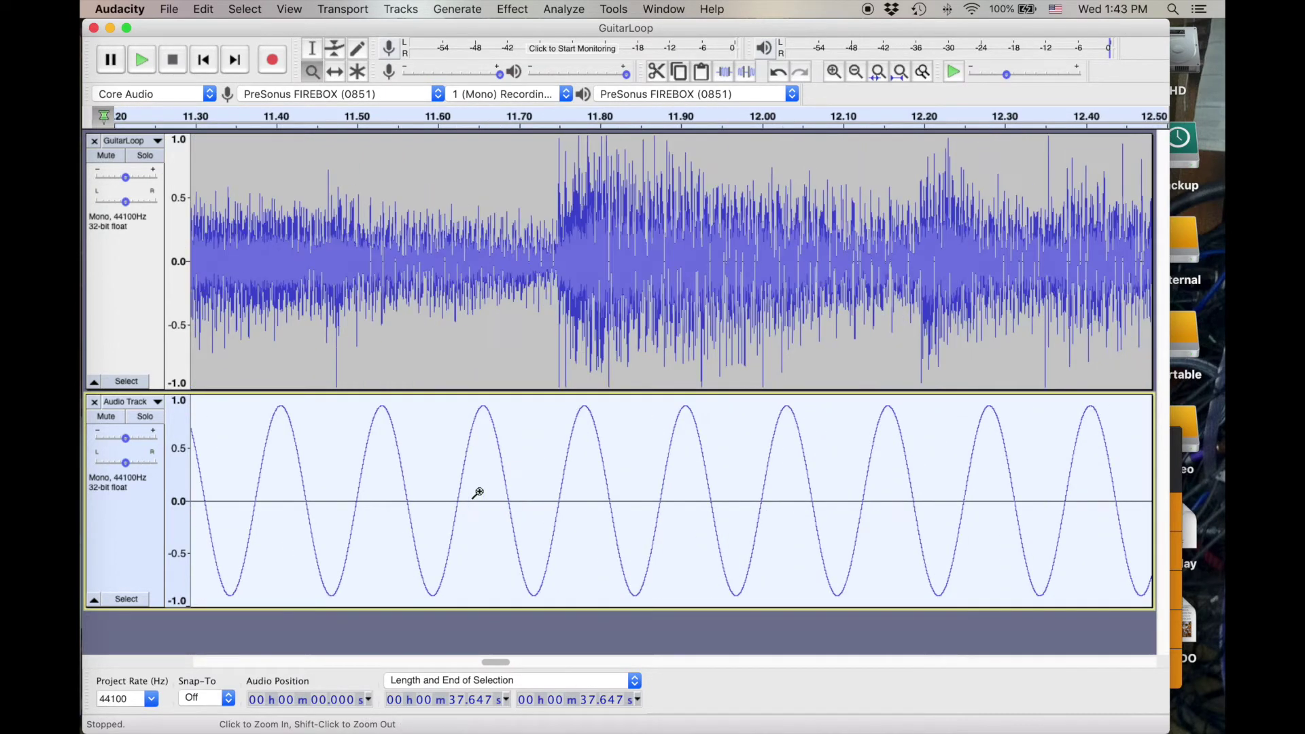
{"action": "left_click", "coordinate": [478, 492]}
{"action": "left_click", "coordinate": [478, 492], "text": "shift"}
{"action": "left_click", "coordinate": [478, 492], "text": "shift"}
{"action": "left_click", "coordinate": [478, 493], "text": "shift"}
{"action": "left_click", "coordinate": [478, 492], "text": "shift"}
{"action": "left_click", "coordinate": [478, 492], "text": "shift"}
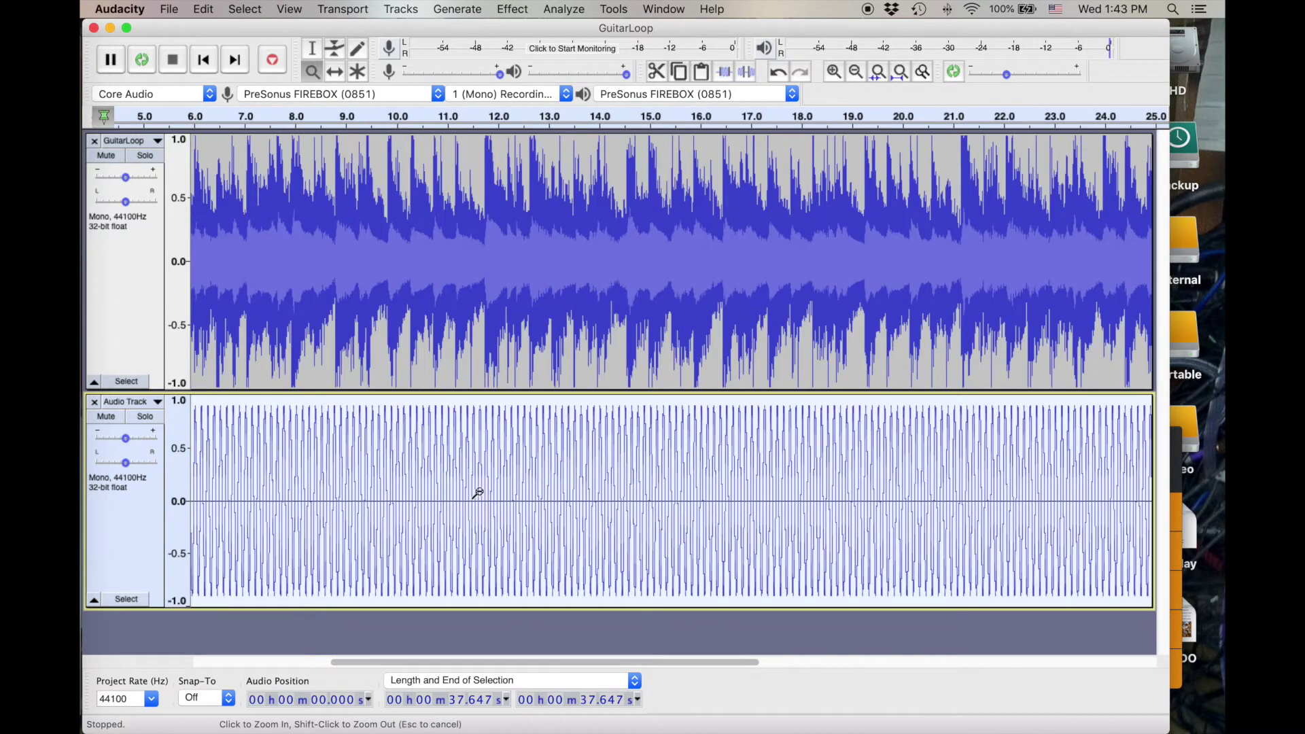
{"action": "left_click", "coordinate": [478, 492], "text": "shift"}
{"action": "left_click", "coordinate": [478, 492], "text": "shift"}
Play both tracks together, soloing the sine tone and the GuitarLoop track in turn to compare them by ear
{"action": "key", "text": "space"}
{"action": "left_click", "coordinate": [478, 492], "text": "shift"}
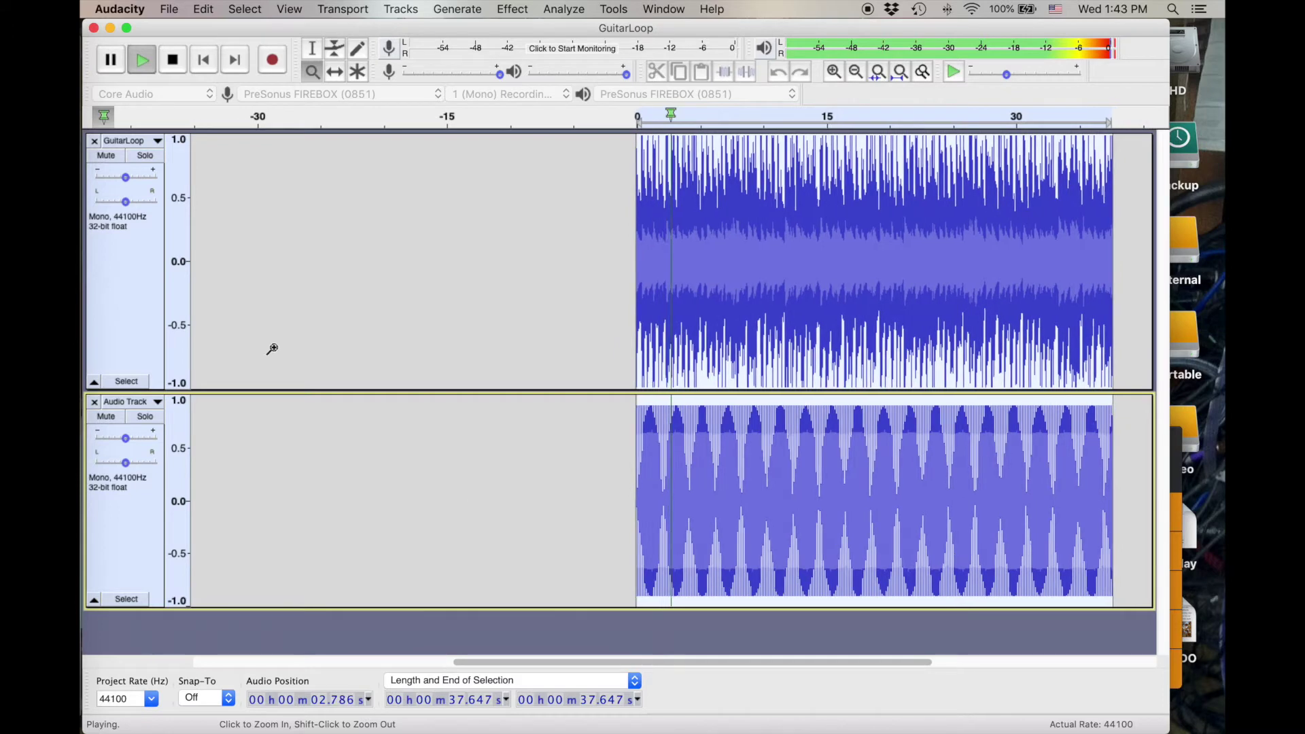
{"action": "left_click", "coordinate": [147, 418]}
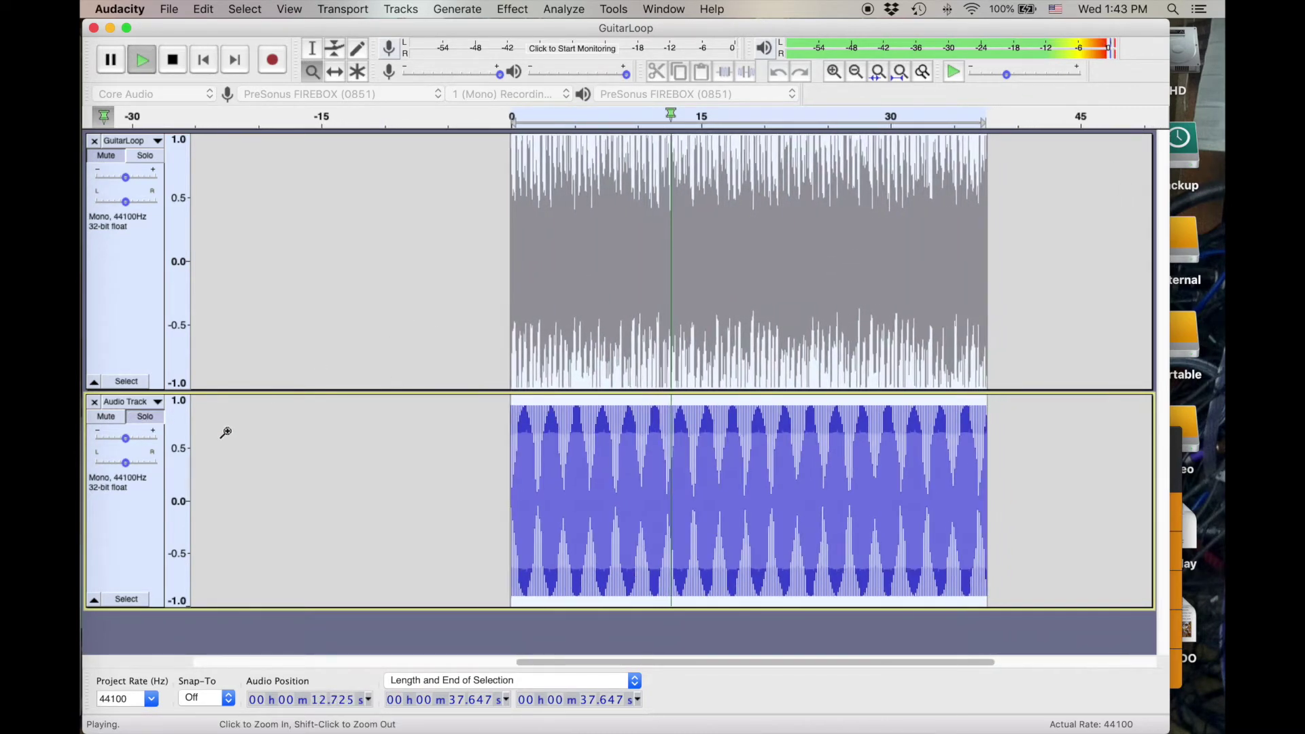
{"action": "left_click", "coordinate": [144, 420]}
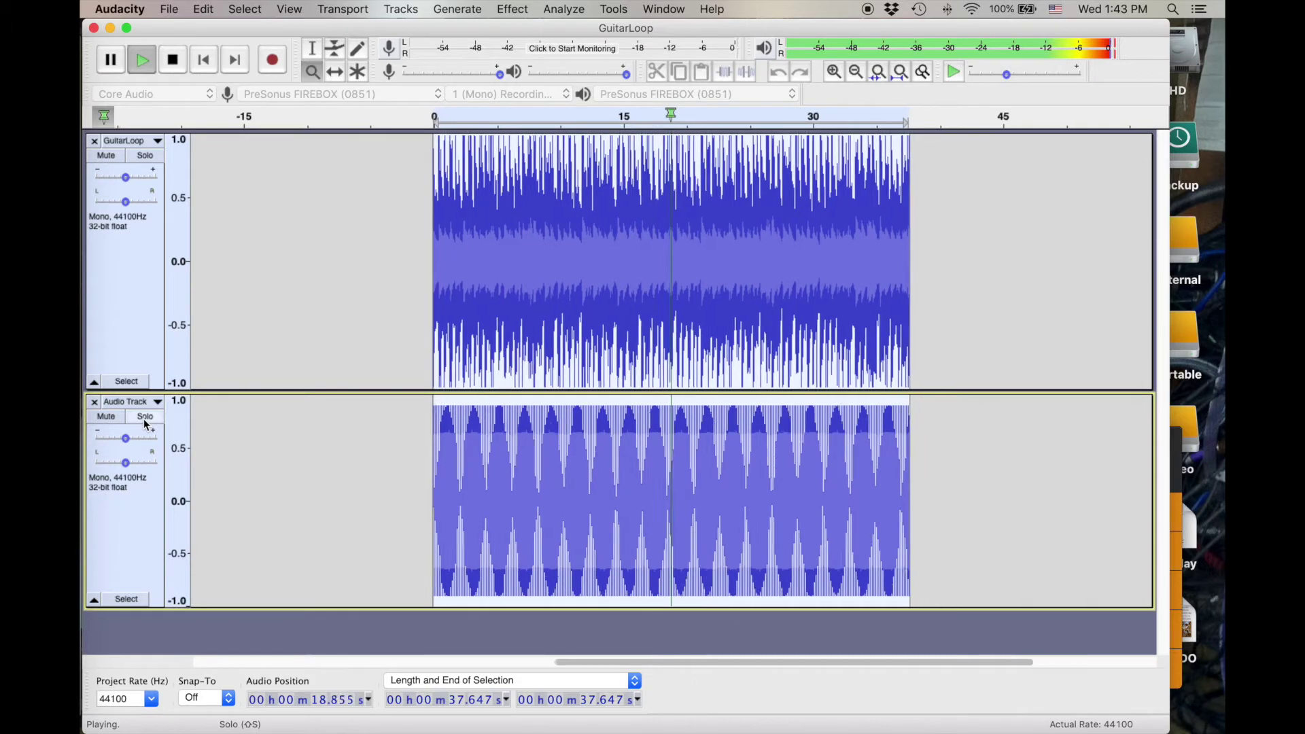
{"action": "left_click", "coordinate": [145, 156]}
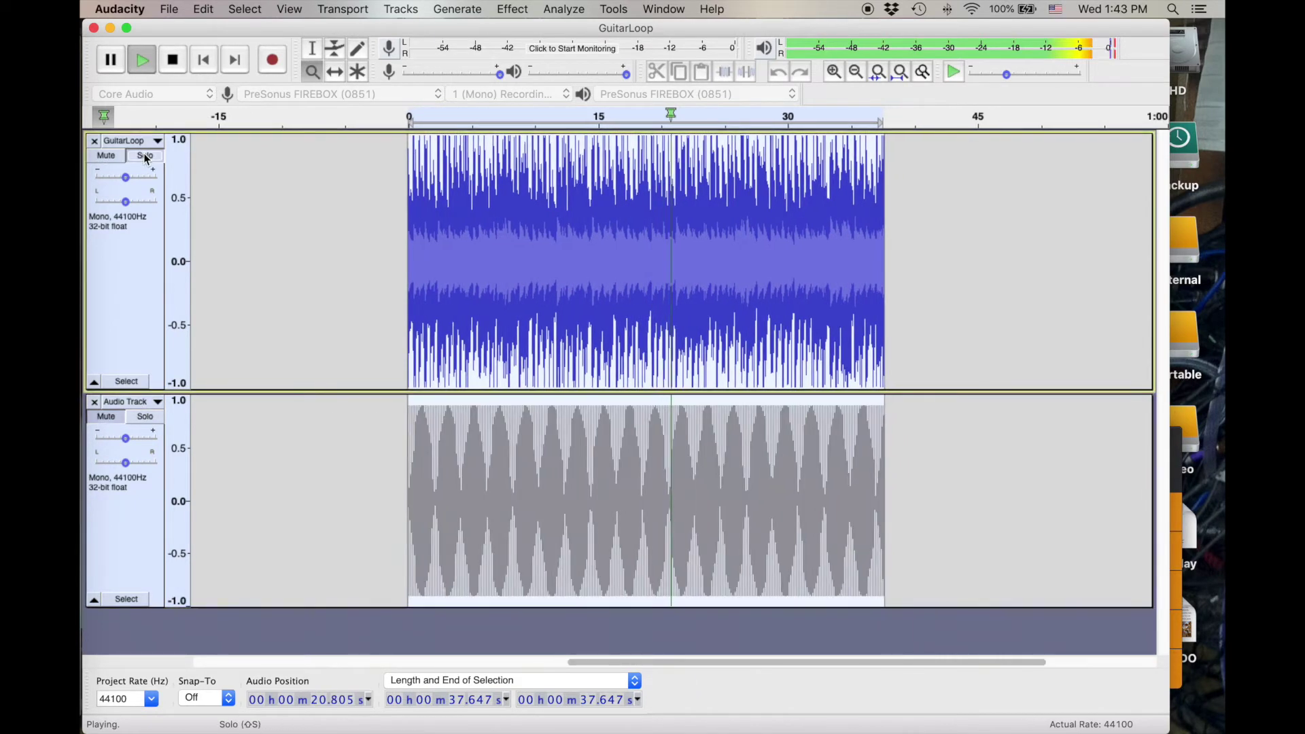
{"action": "left_click", "coordinate": [145, 156]}
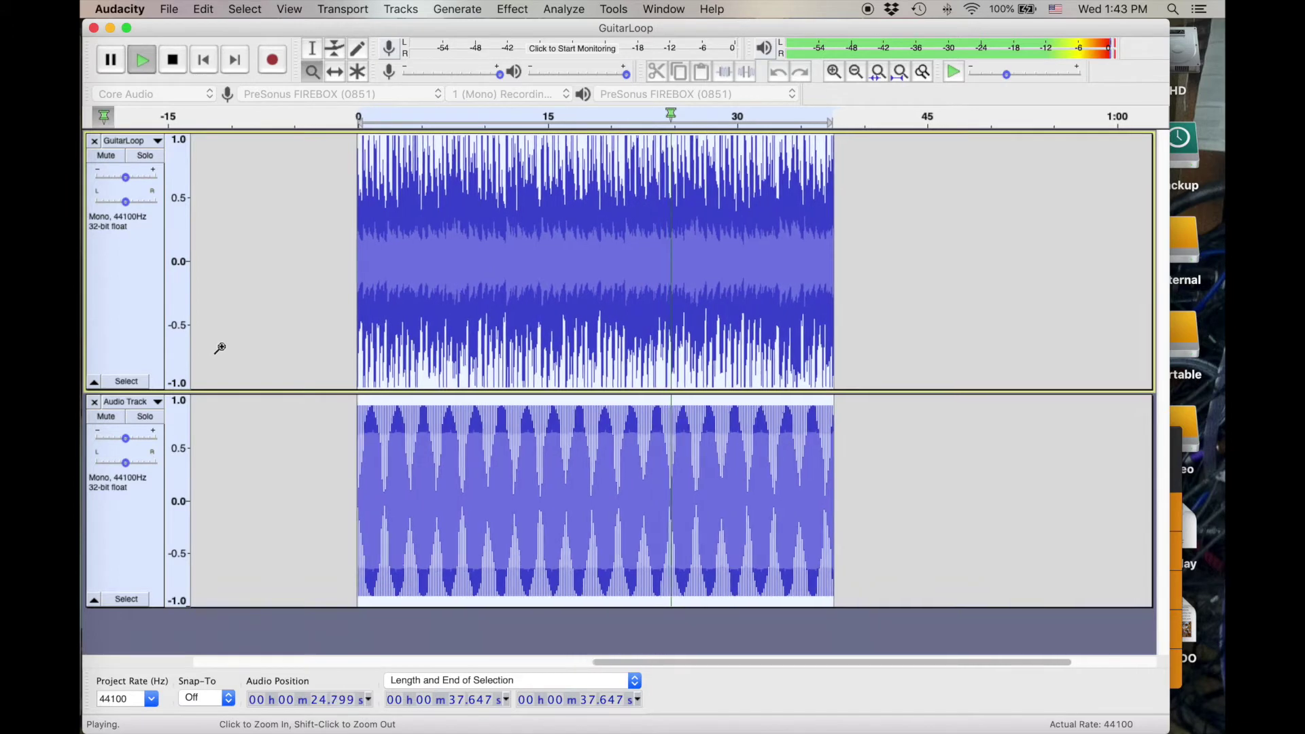
{"action": "key", "text": "space"}
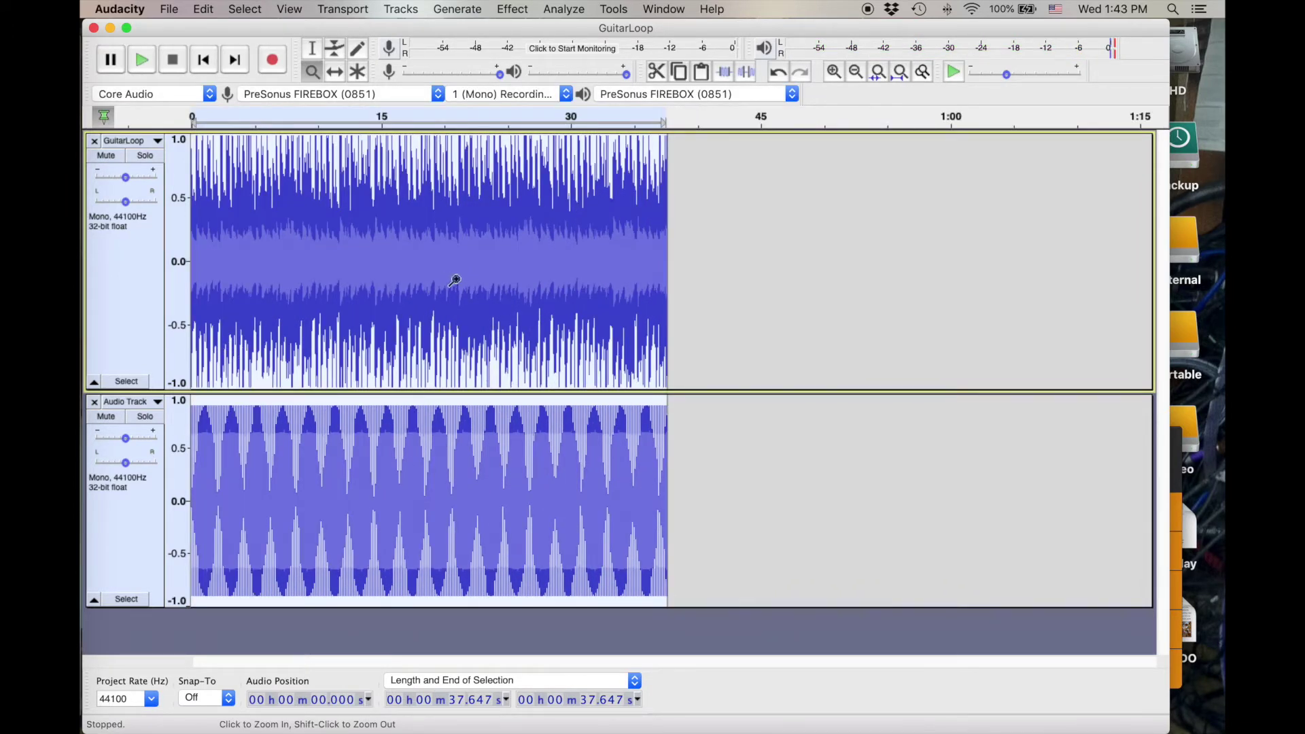
Export both tracks mixed down to a mono WAV file named GuitarLoopPlus8hz on the Desktop
{"action": "left_click", "coordinate": [174, 8]}
{"action": "mouse_move", "coordinate": [216, 123]}
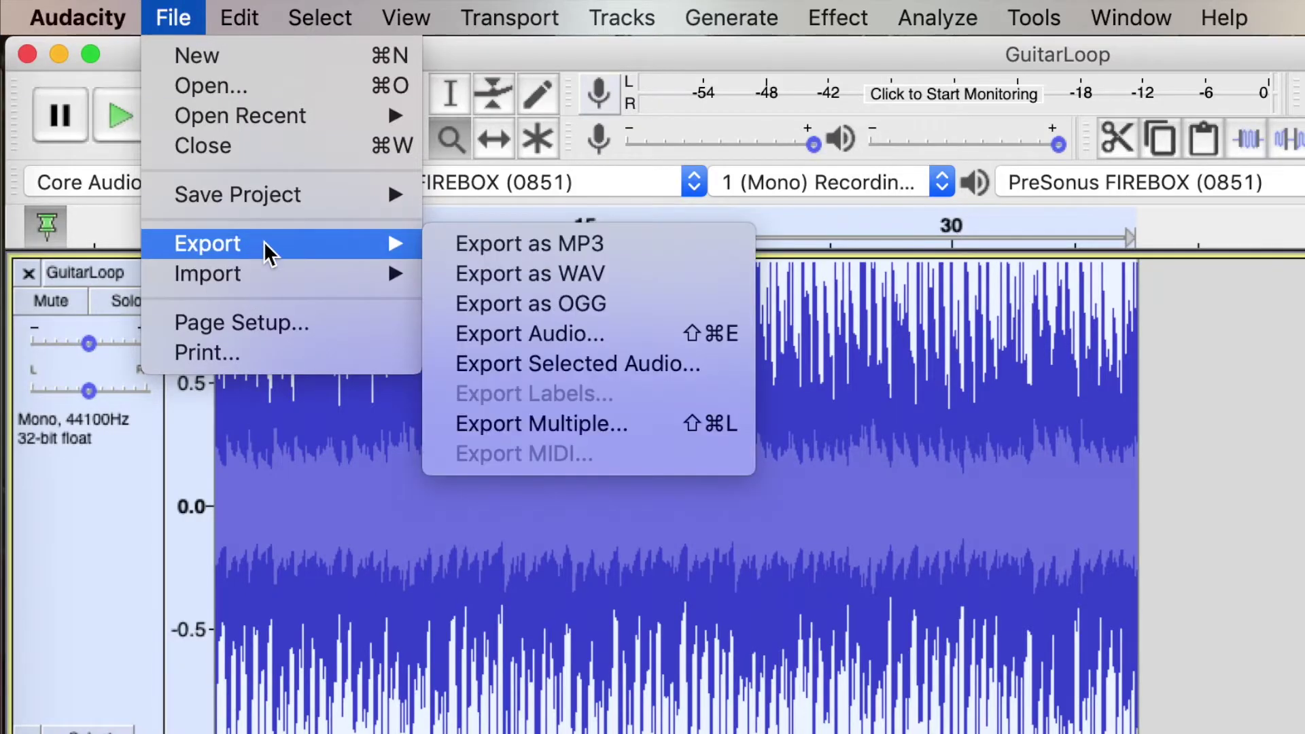
{"action": "left_click", "coordinate": [503, 282]}
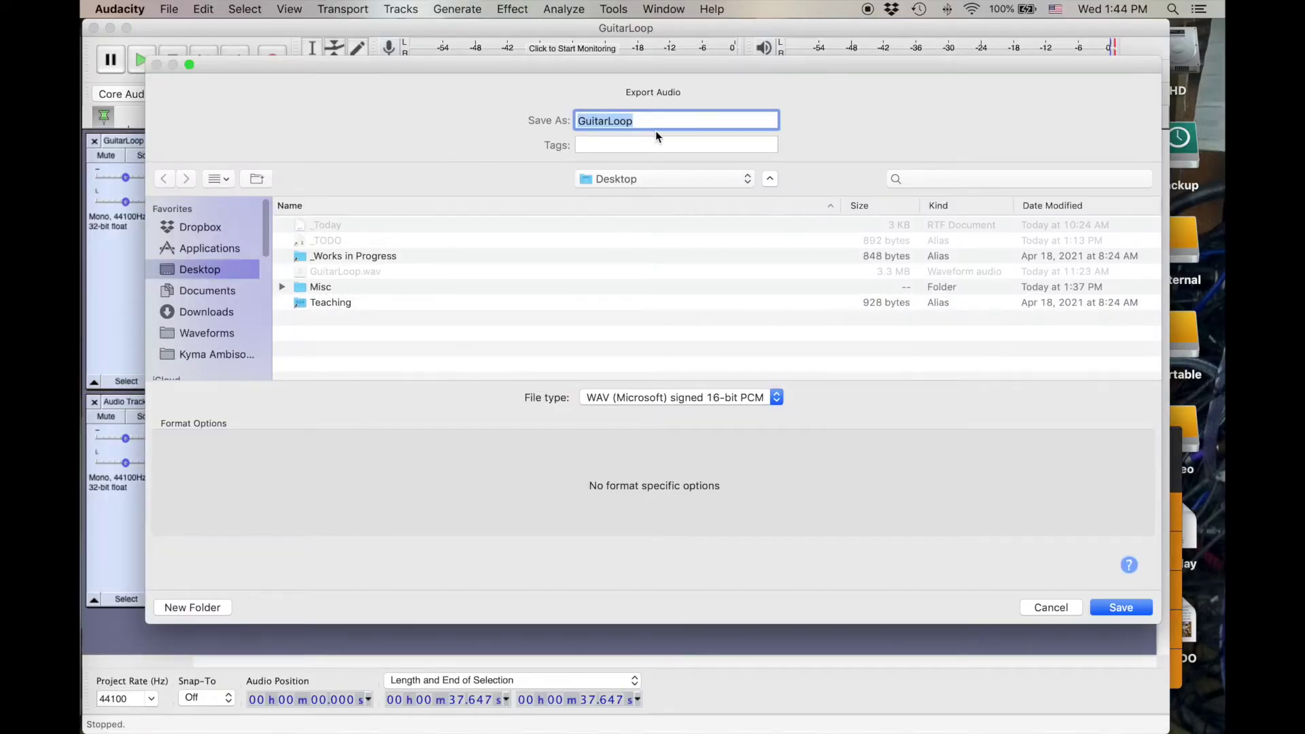
{"action": "left_click", "coordinate": [660, 121]}
{"action": "type", "text": "Pl"}
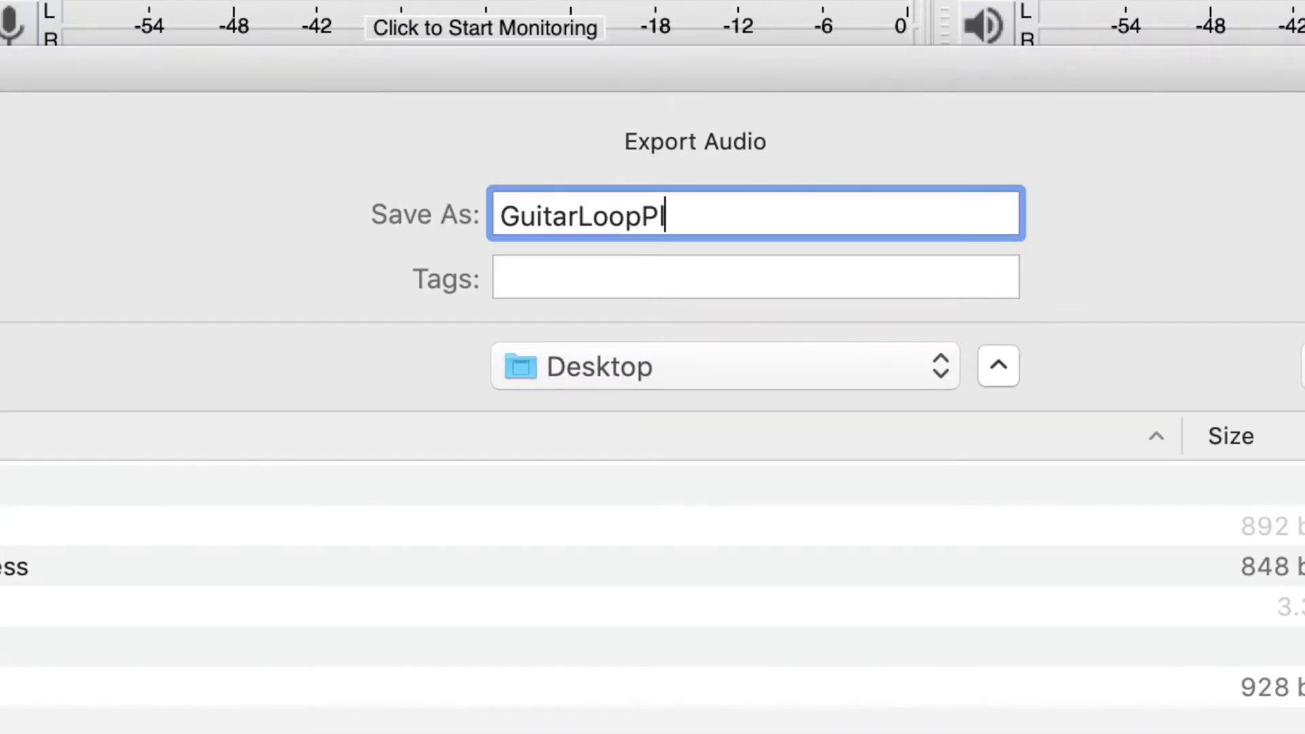
{"action": "type", "text": "us8z"}
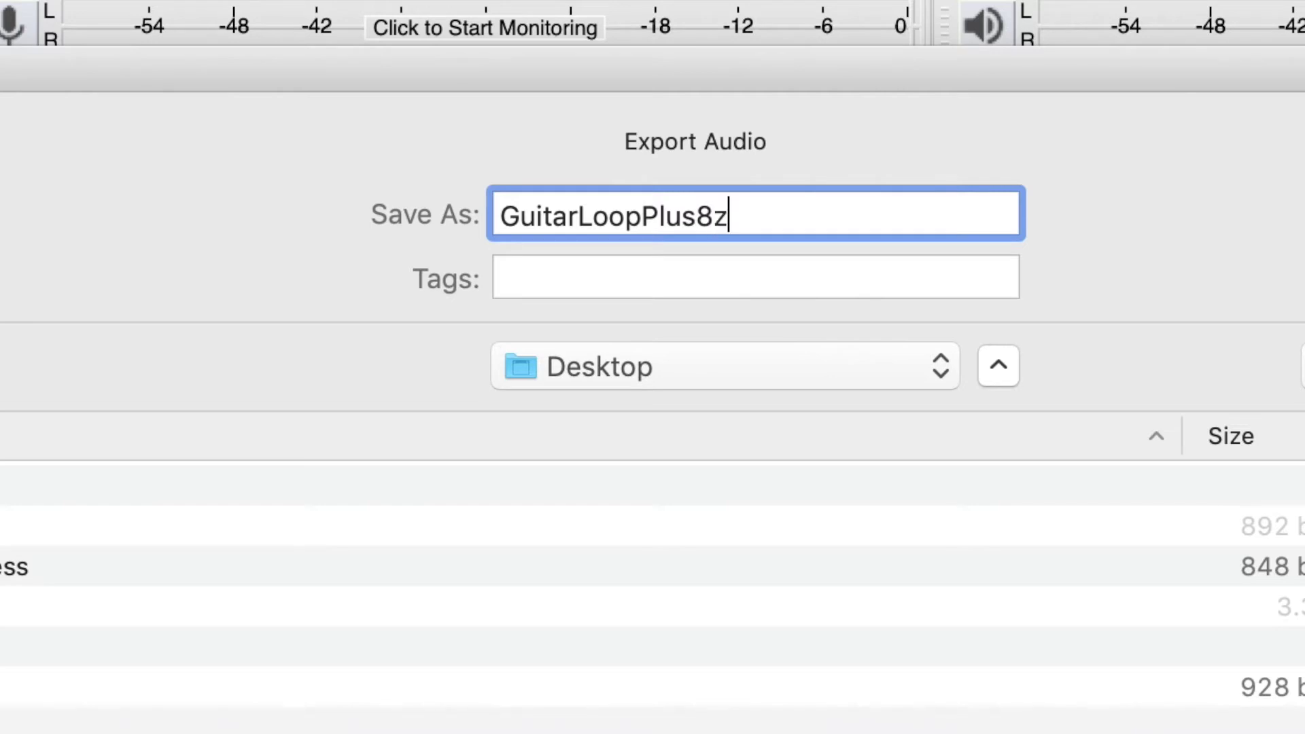
{"action": "key", "text": "BackSpace"}
{"action": "type", "text": "hz"}
{"action": "key", "text": "Return"}
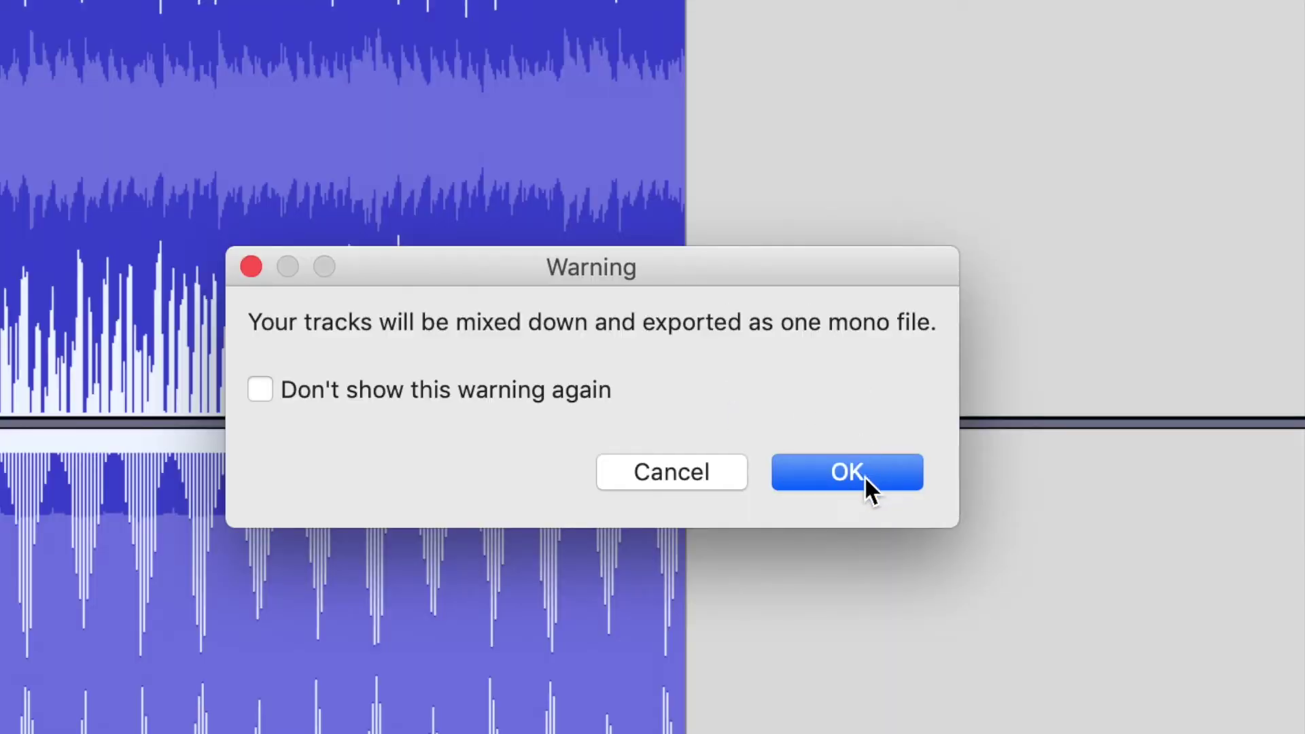
{"action": "left_click", "coordinate": [867, 476]}
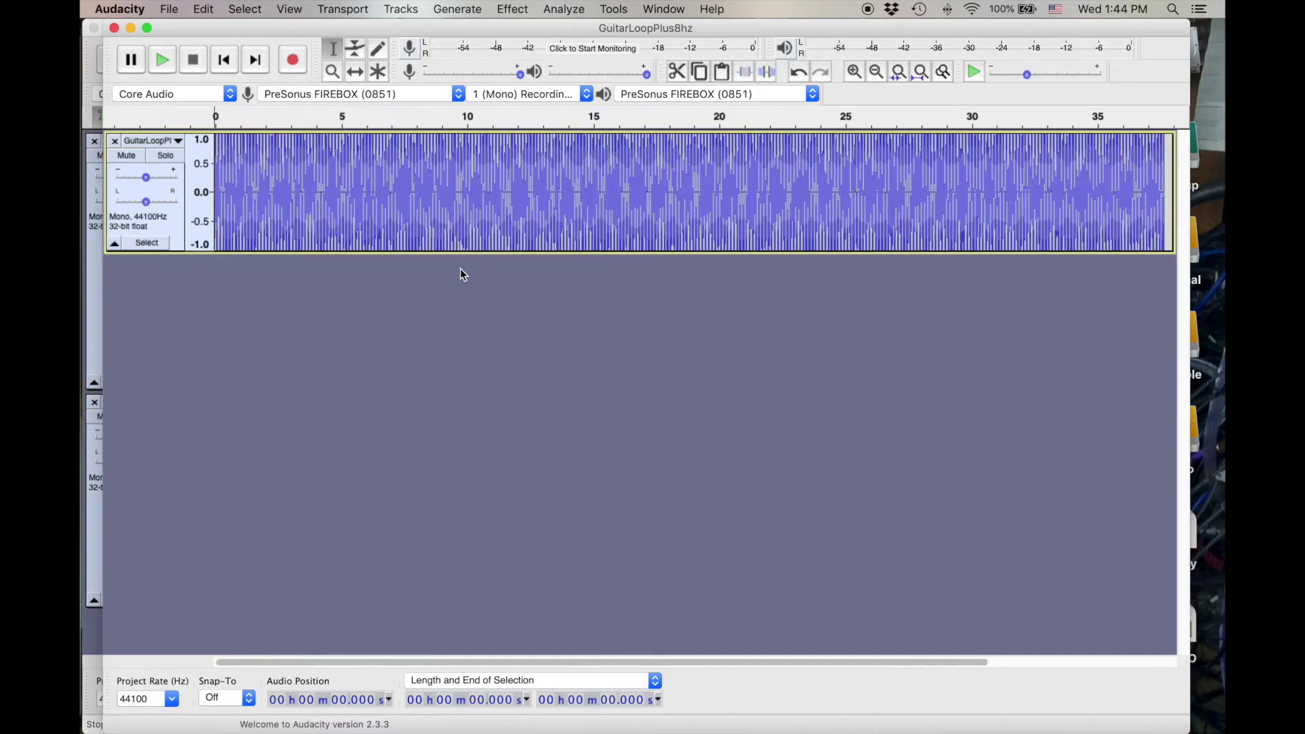
Make the track in the GuitarLoopPlus8hz project taller and move its window aside to keep the GuitarLoop window reachable
{"action": "left_click_drag", "start_coordinate": [502, 253], "coordinate": [504, 623]}
{"action": "left_click_drag", "start_coordinate": [226, 28], "coordinate": [261, 27]}
Delete the sine tone track from the GuitarLoop project and make the remaining guitar track taller
{"action": "left_click", "coordinate": [121, 332]}
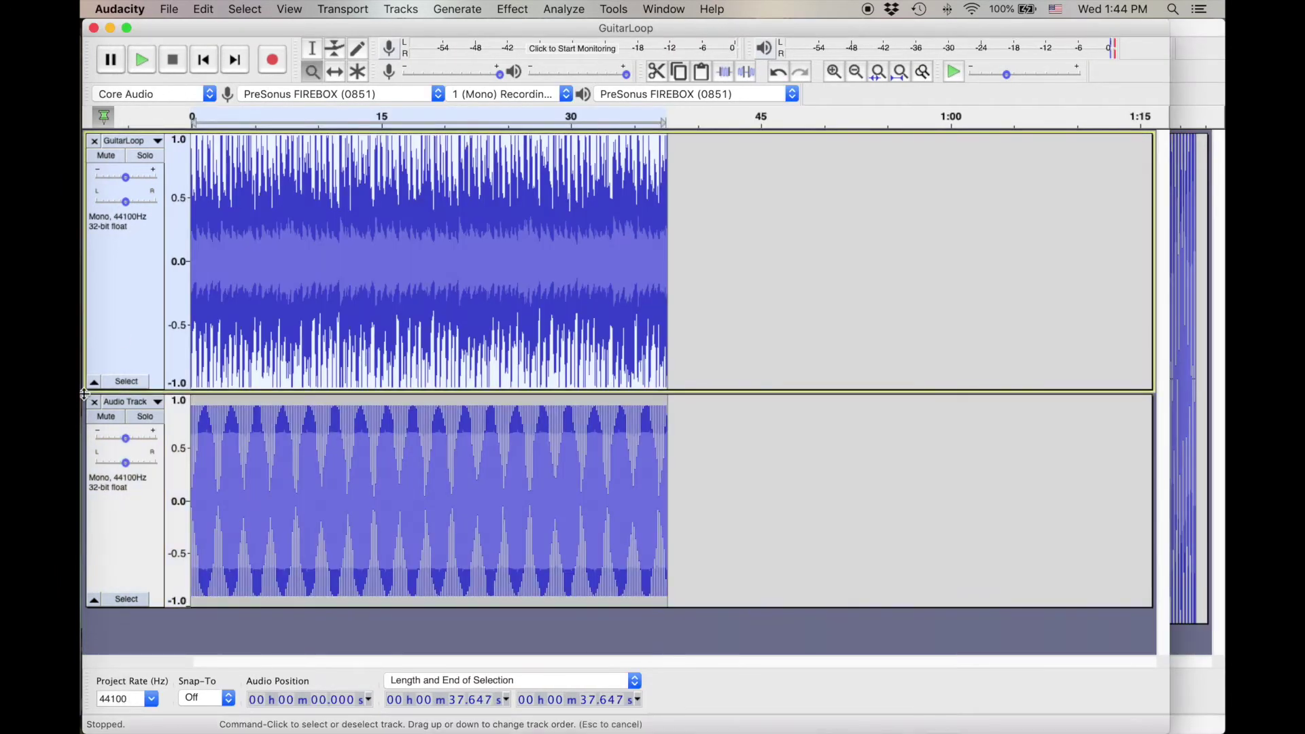
{"action": "left_click", "coordinate": [98, 403]}
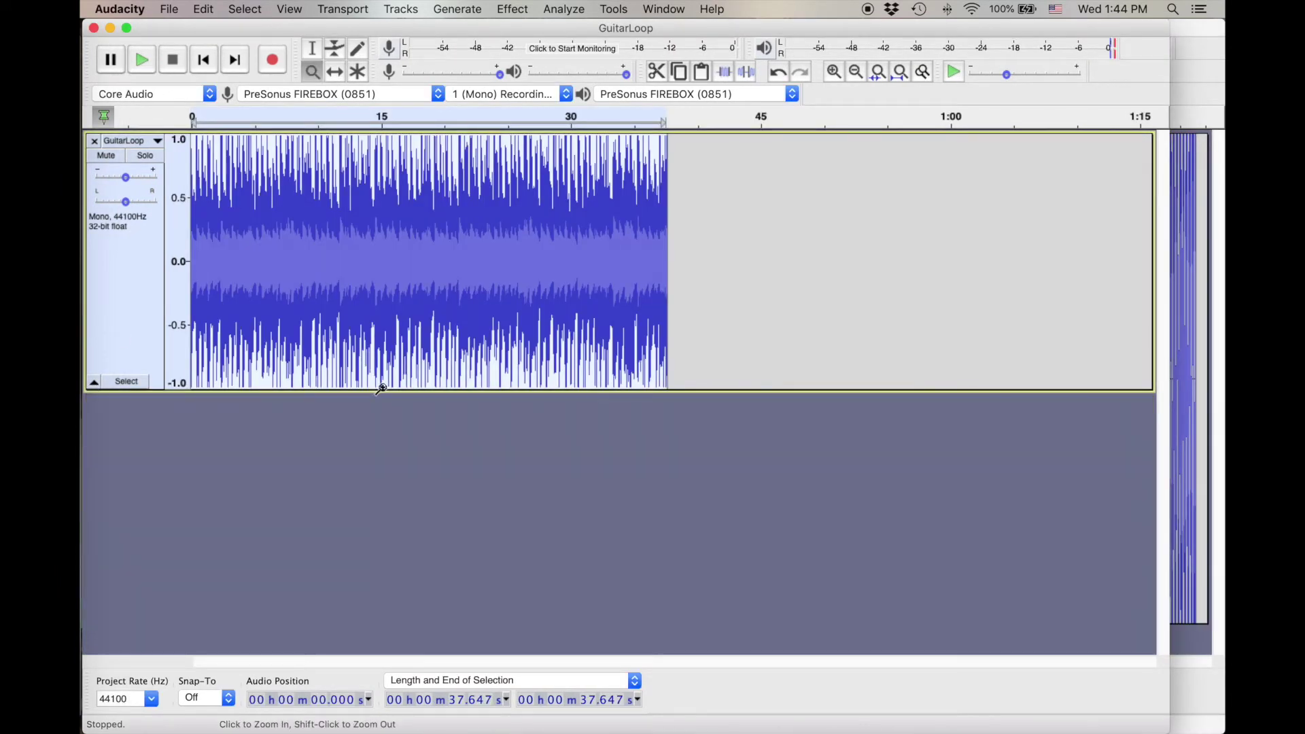
{"action": "left_click_drag", "start_coordinate": [408, 565], "coordinate": [408, 607]}
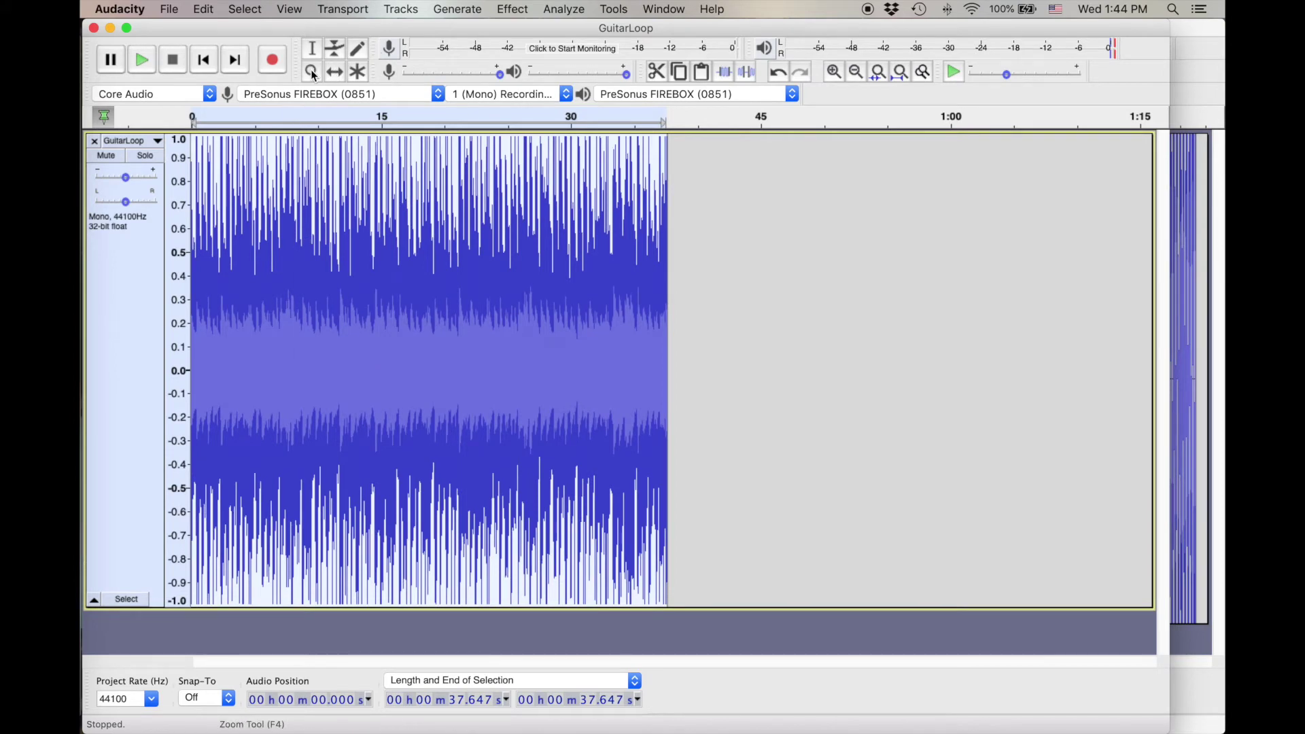
Compare the waveform details of the original GuitarLoop with those of the mixed GuitarLoopPlus8hz file
{"action": "left_click", "coordinate": [307, 221]}
{"action": "left_click", "coordinate": [304, 222]}
{"action": "left_click", "coordinate": [311, 221]}
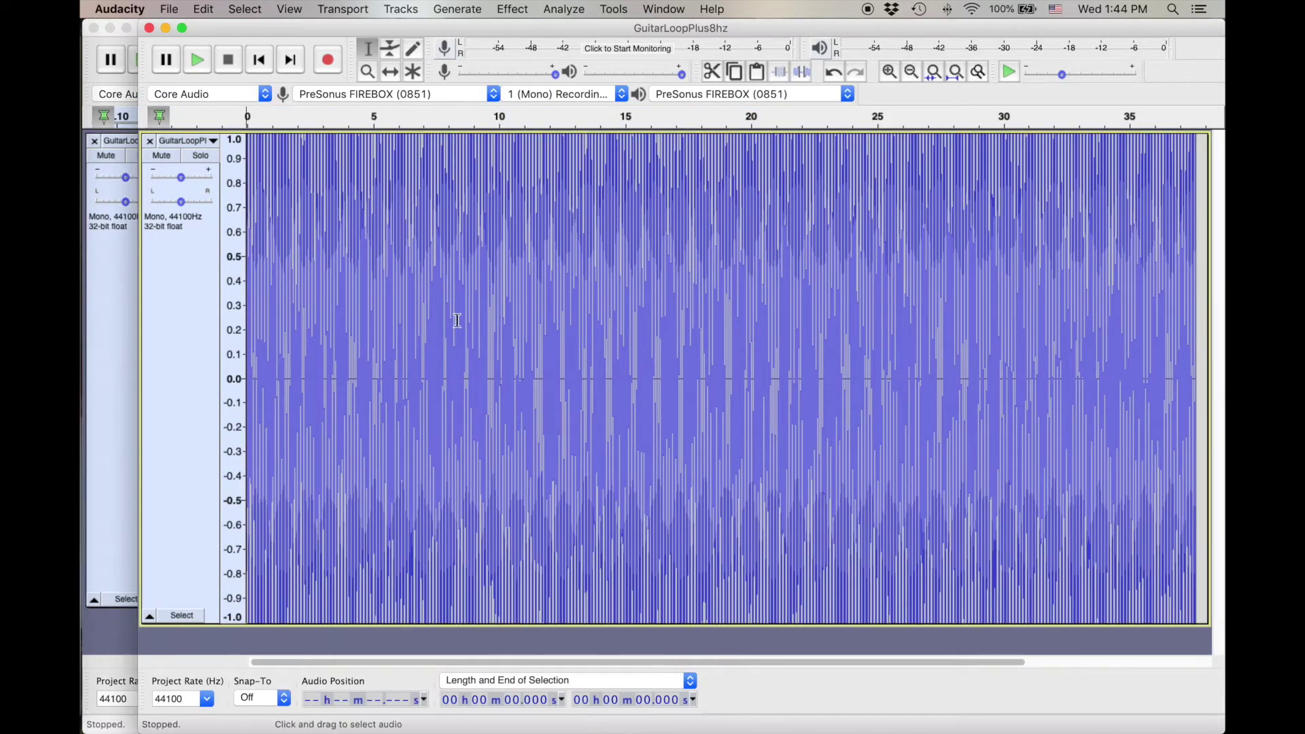
{"action": "key", "text": "F4"}
{"action": "left_click_drag", "start_coordinate": [332, 373], "coordinate": [330, 370]}
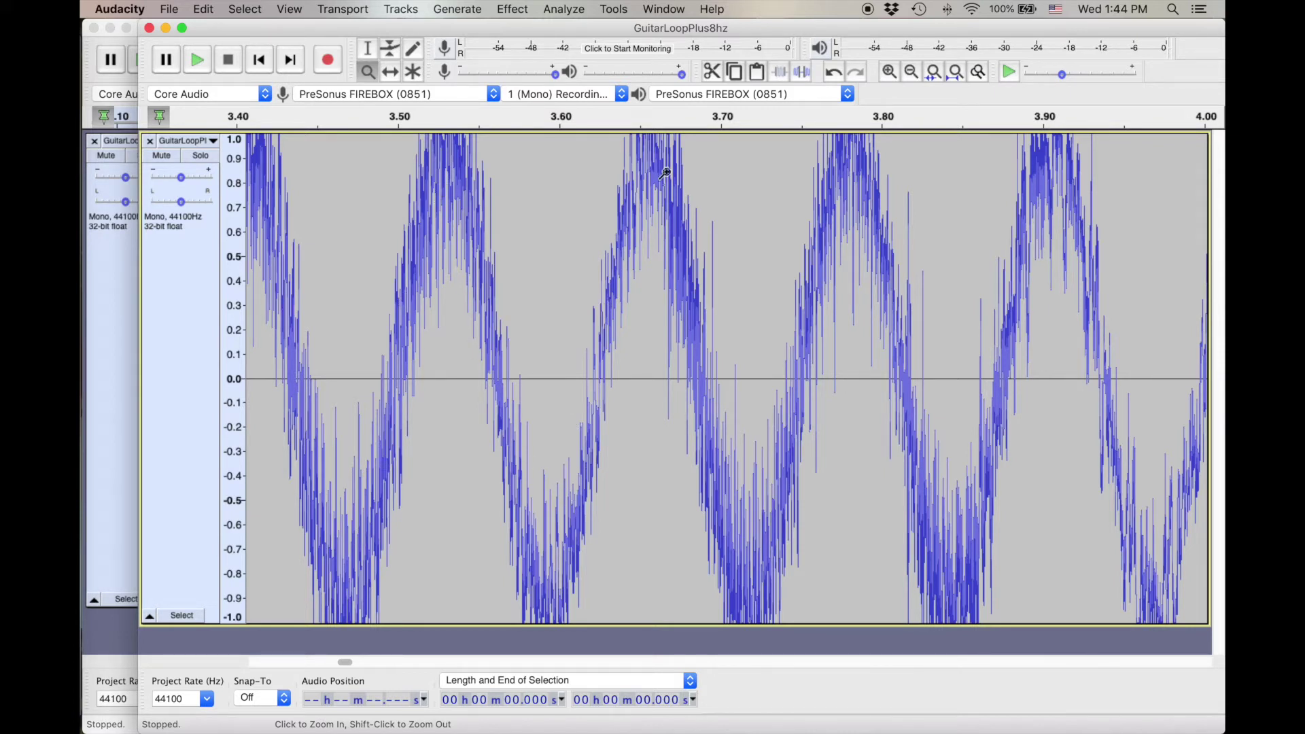
{"action": "scroll", "coordinate": [748, 456], "scroll_direction": "left", "scroll_amount": 1}
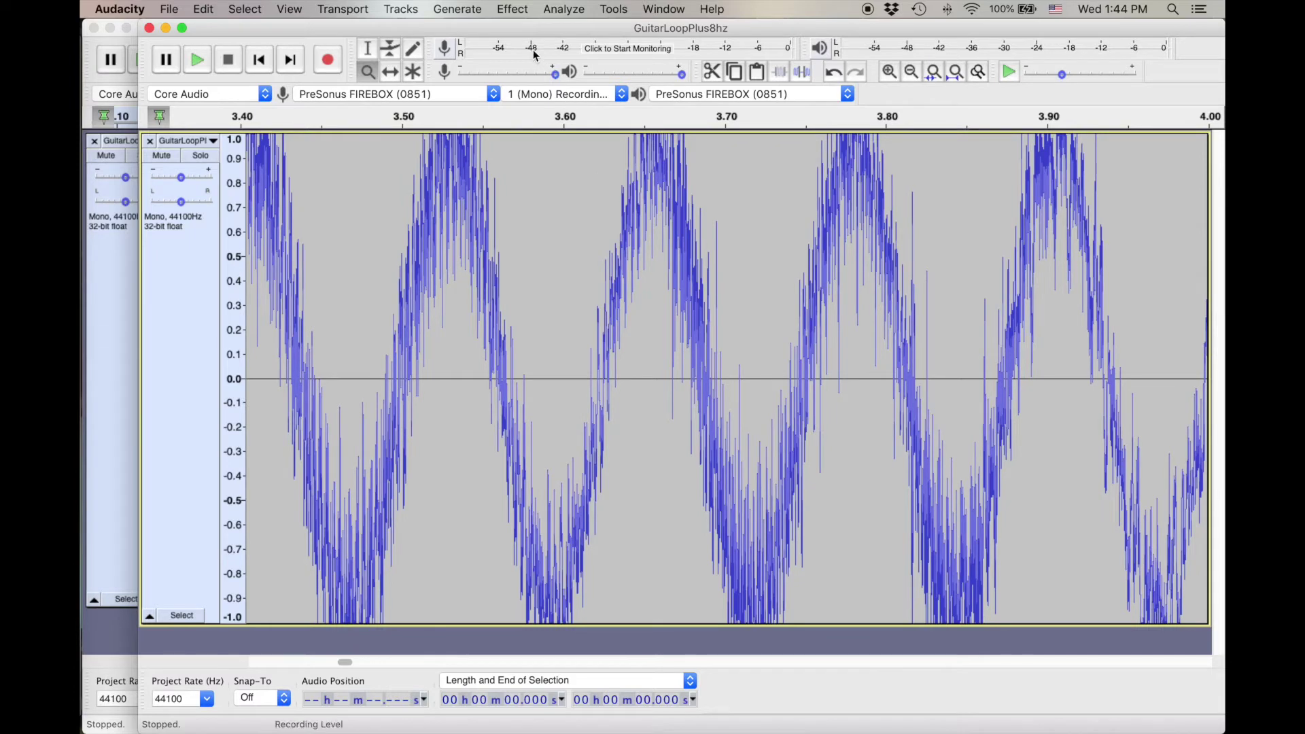
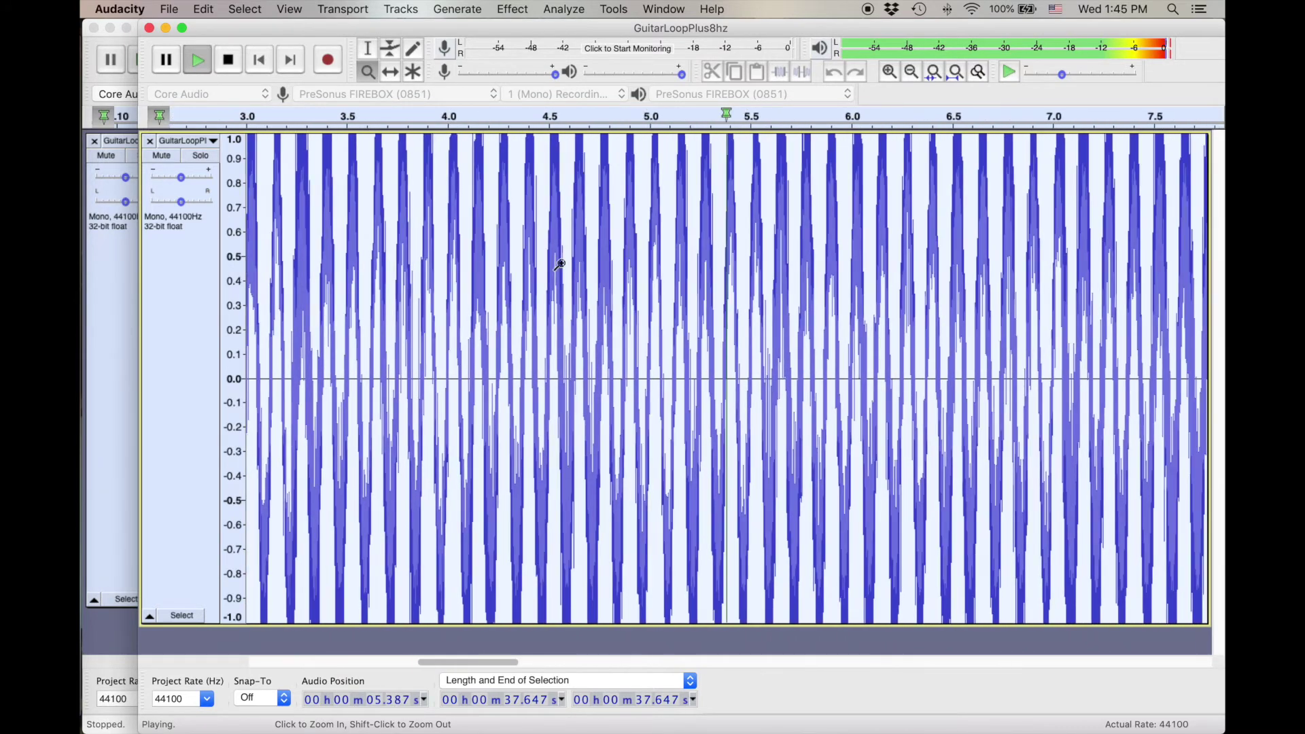
Play the GuitarLoopPlus8hz mix and the original GuitarLoop alternately to compare them by ear, and inspect the mix's waveform closely
{"action": "key", "text": "space"}
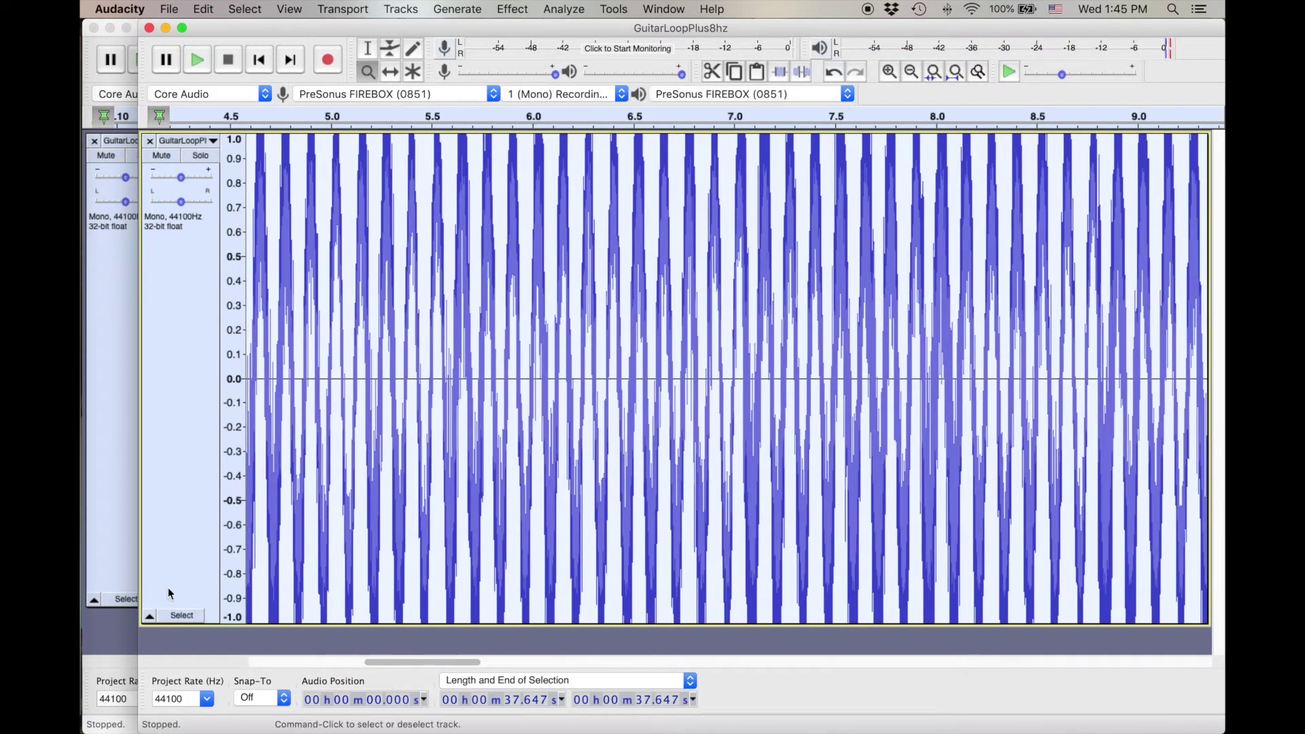
{"action": "left_click", "coordinate": [118, 634]}
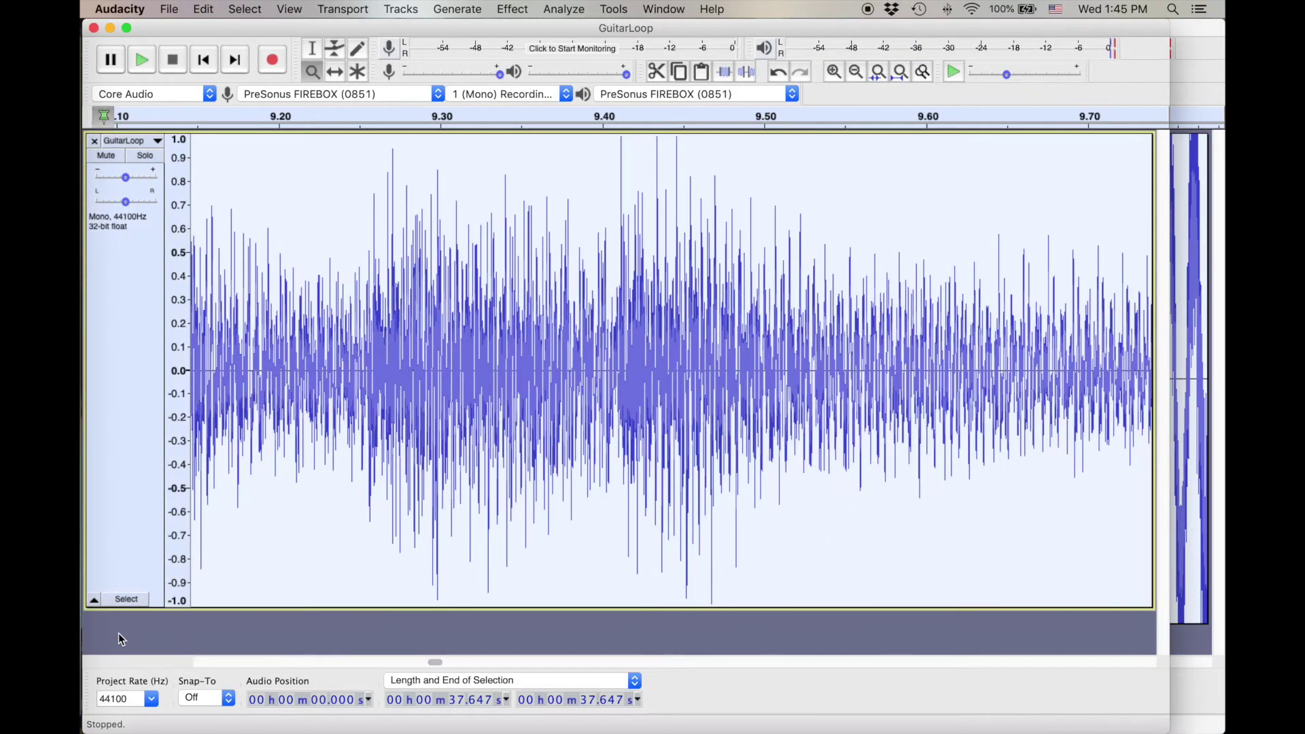
{"action": "key", "text": "space"}
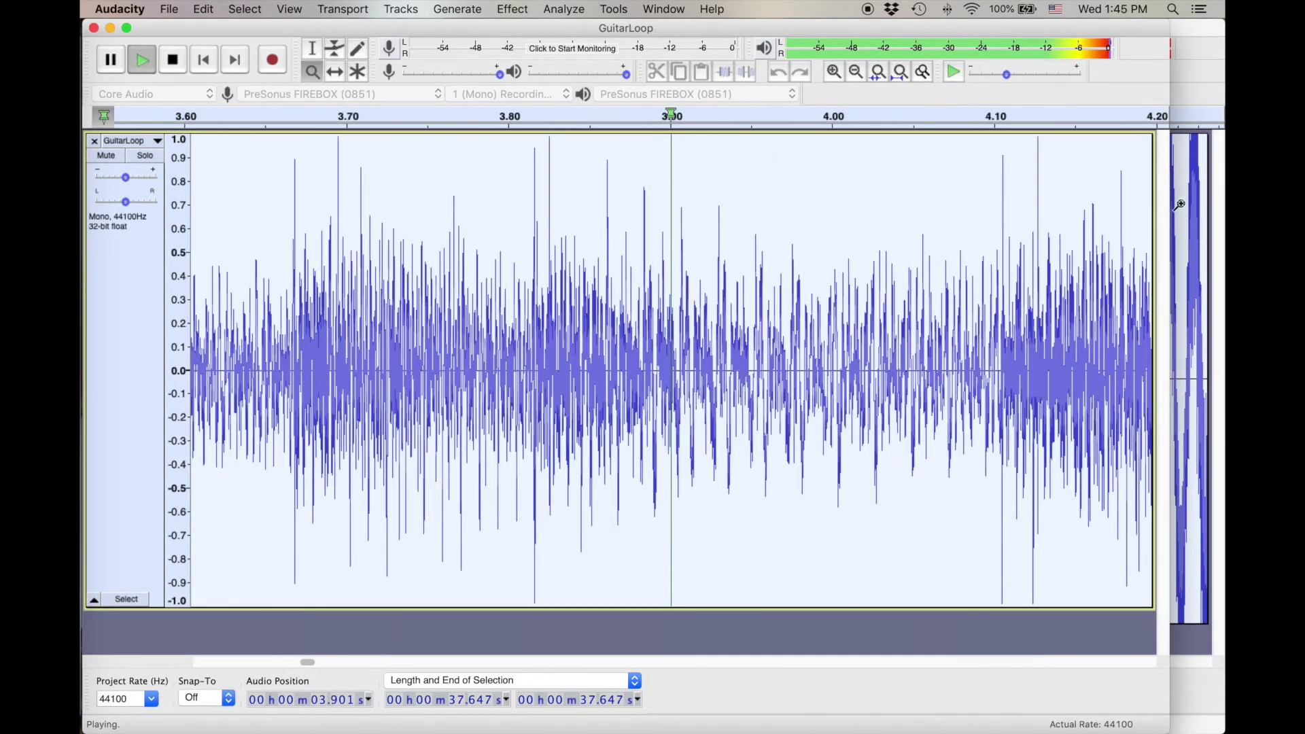
{"action": "left_click", "coordinate": [1201, 91]}
{"action": "key", "text": "space"}
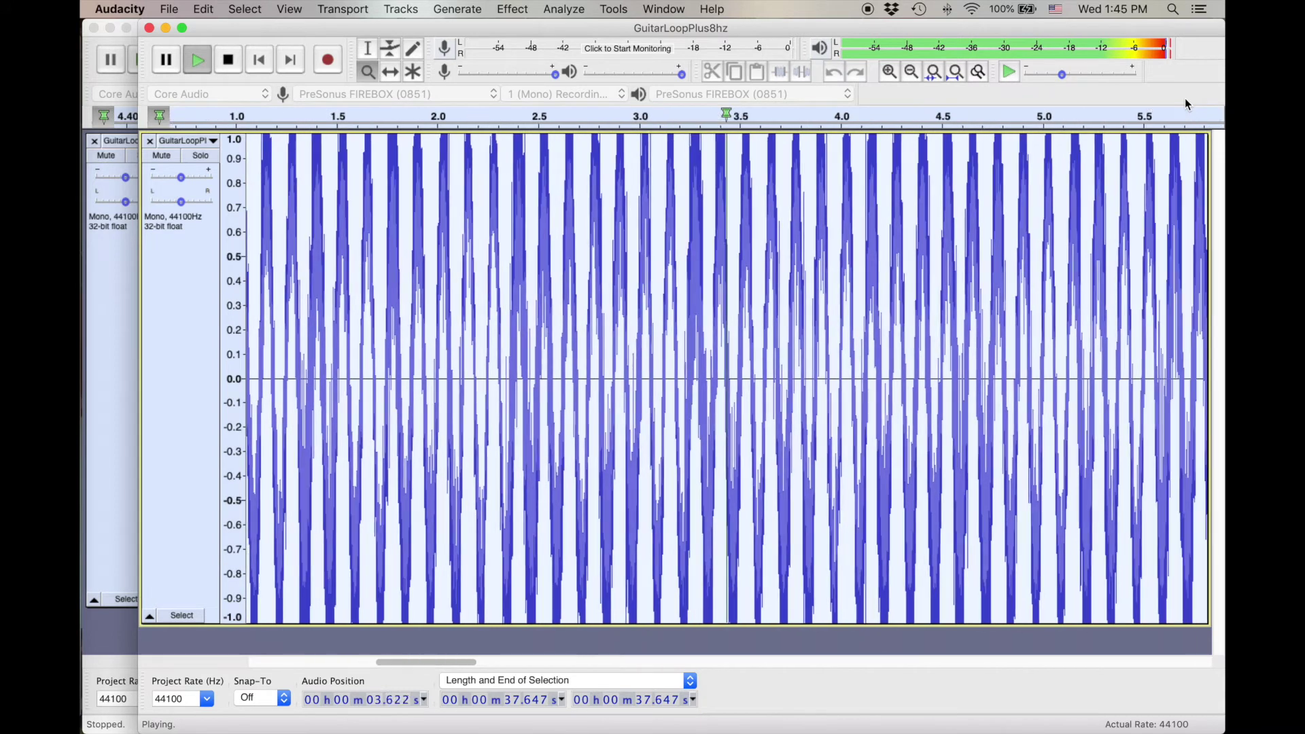
{"action": "key", "text": "space"}
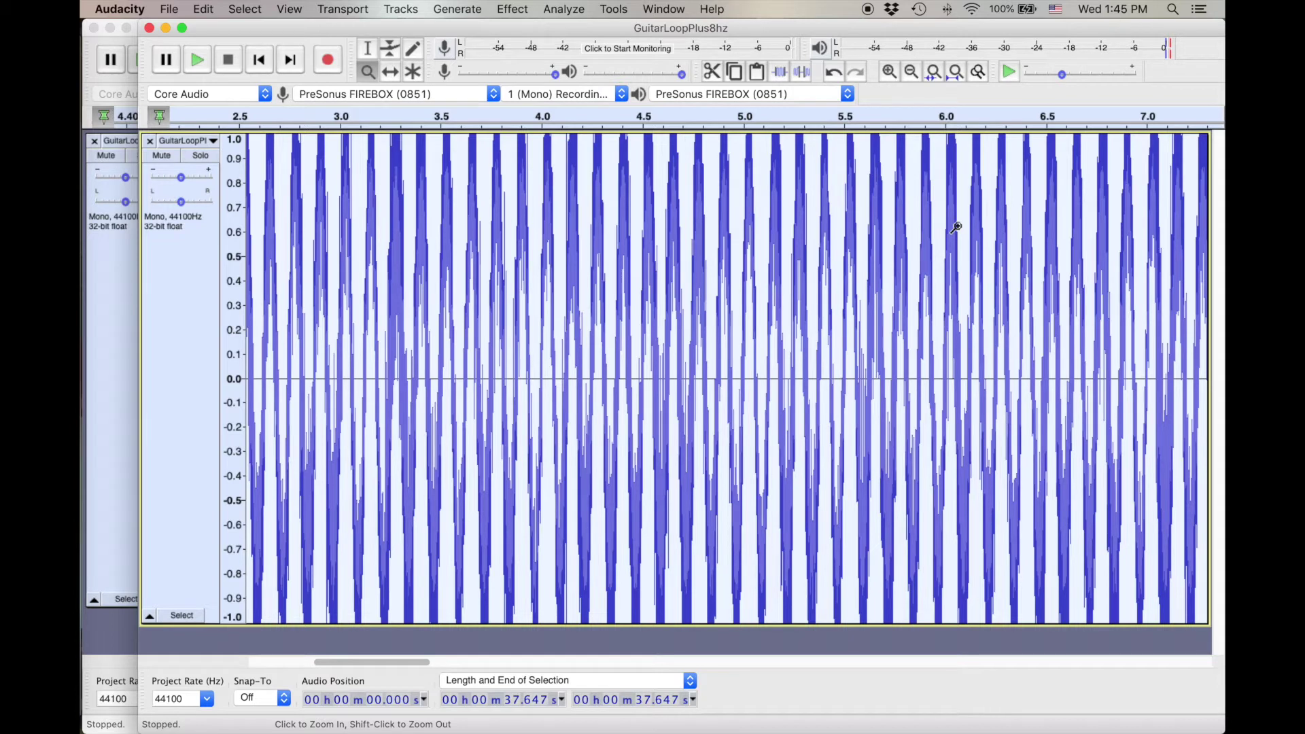
{"action": "left_click", "coordinate": [649, 266]}
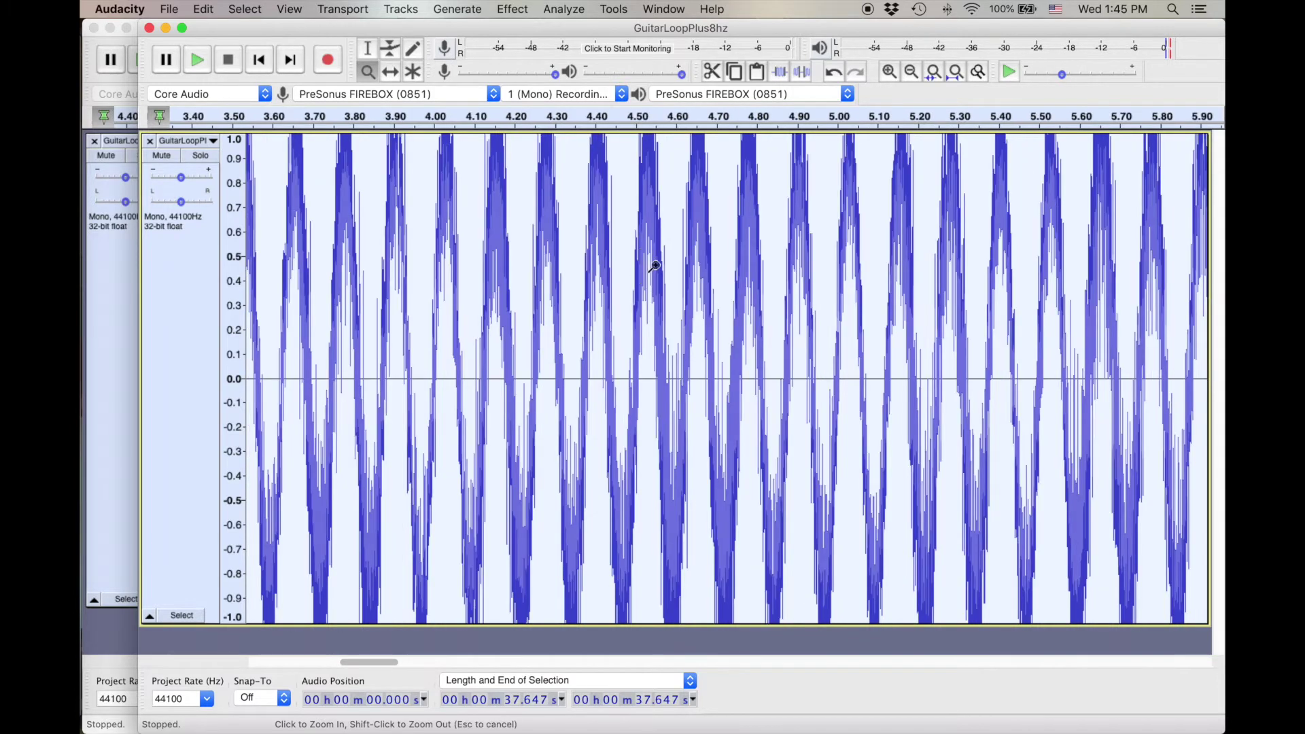
Magnify the GuitarLoopPlus8hz waveform around 4.5 seconds to examine individual 8 Hz cycles and their clipped peaks
{"action": "left_click", "coordinate": [654, 266]}
{"action": "left_click", "coordinate": [654, 266]}
{"action": "left_click", "coordinate": [653, 267]}
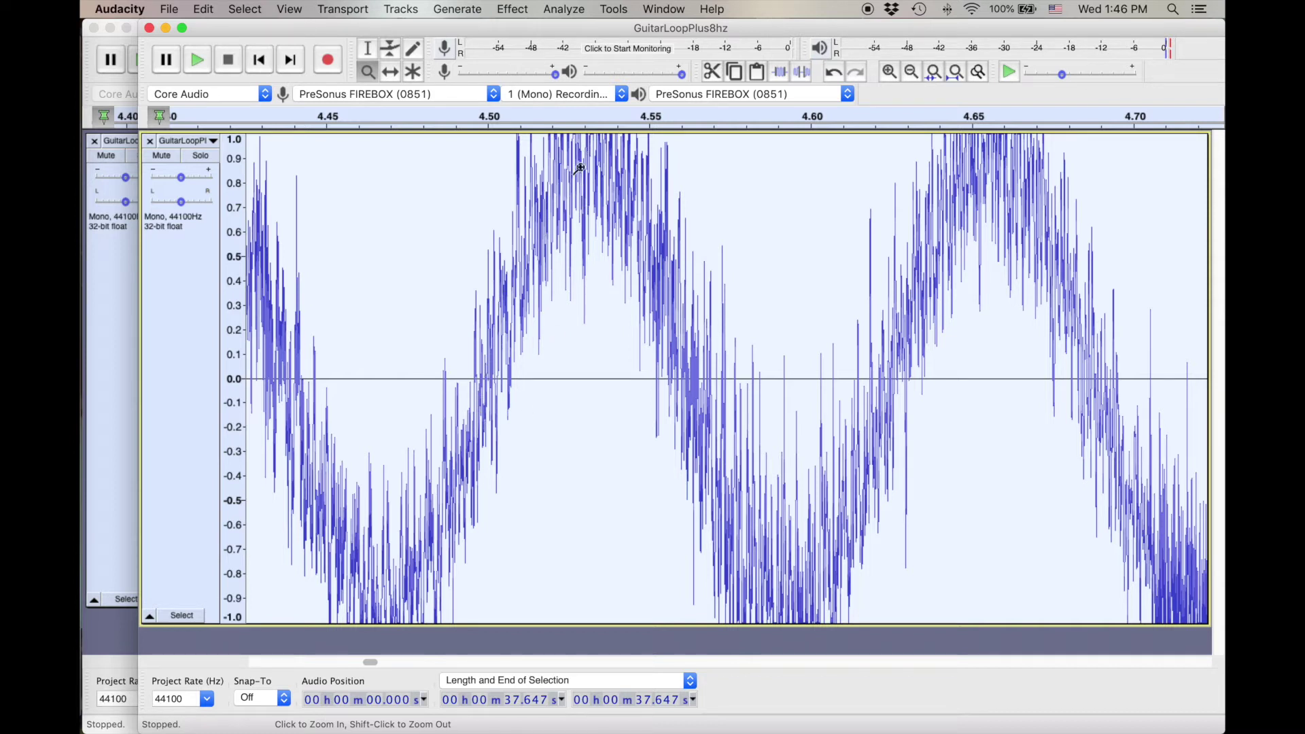
{"action": "scroll", "coordinate": [408, 425], "scroll_direction": "left", "scroll_amount": 1}
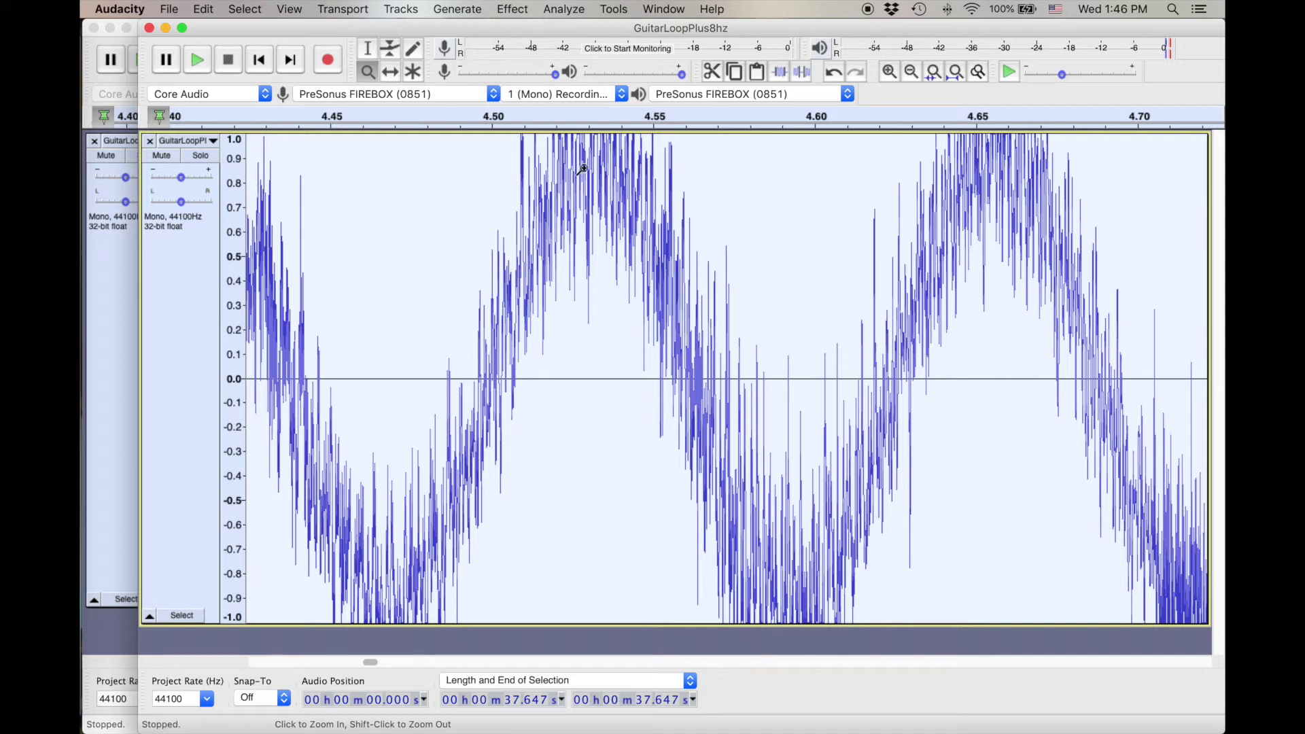
{"action": "scroll", "coordinate": [687, 394], "scroll_direction": "left", "scroll_amount": 1}
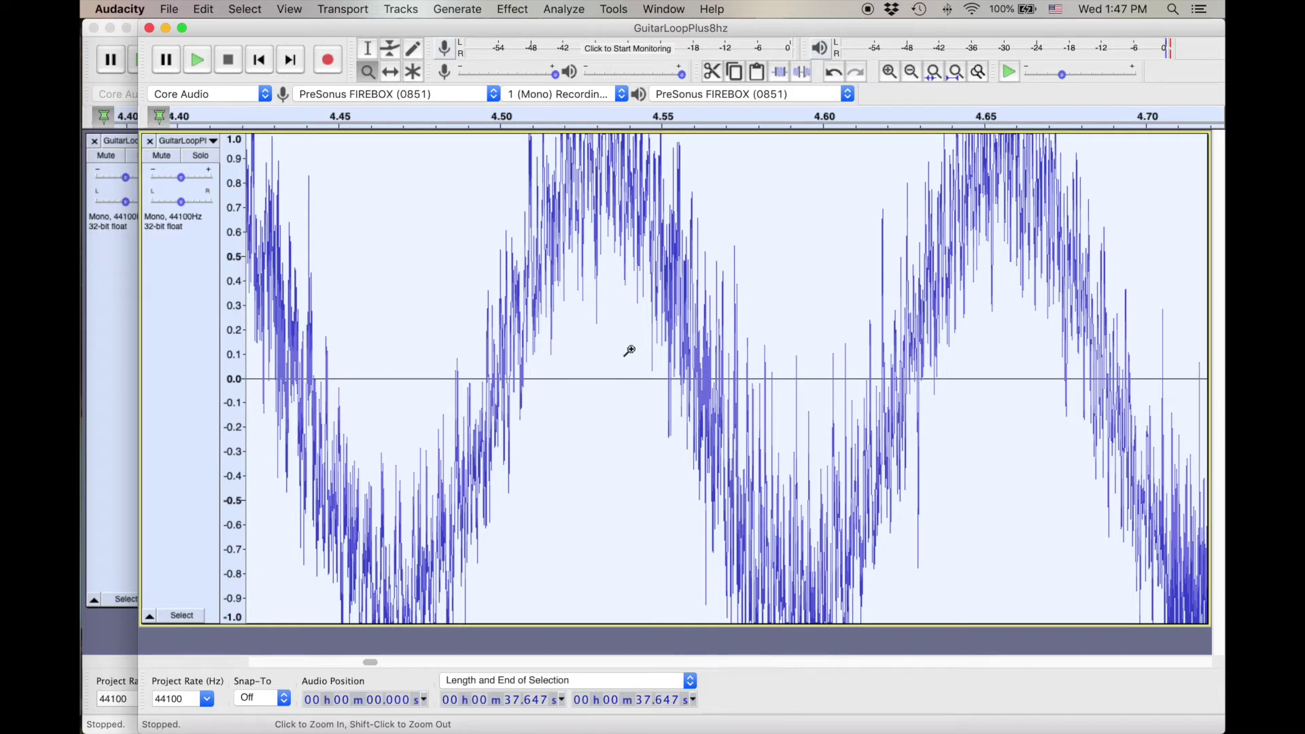
Play a portion of the GuitarLoopPlus8hz mix and a portion of the original GuitarLoop to compare how they sound
{"action": "key", "text": "space"}
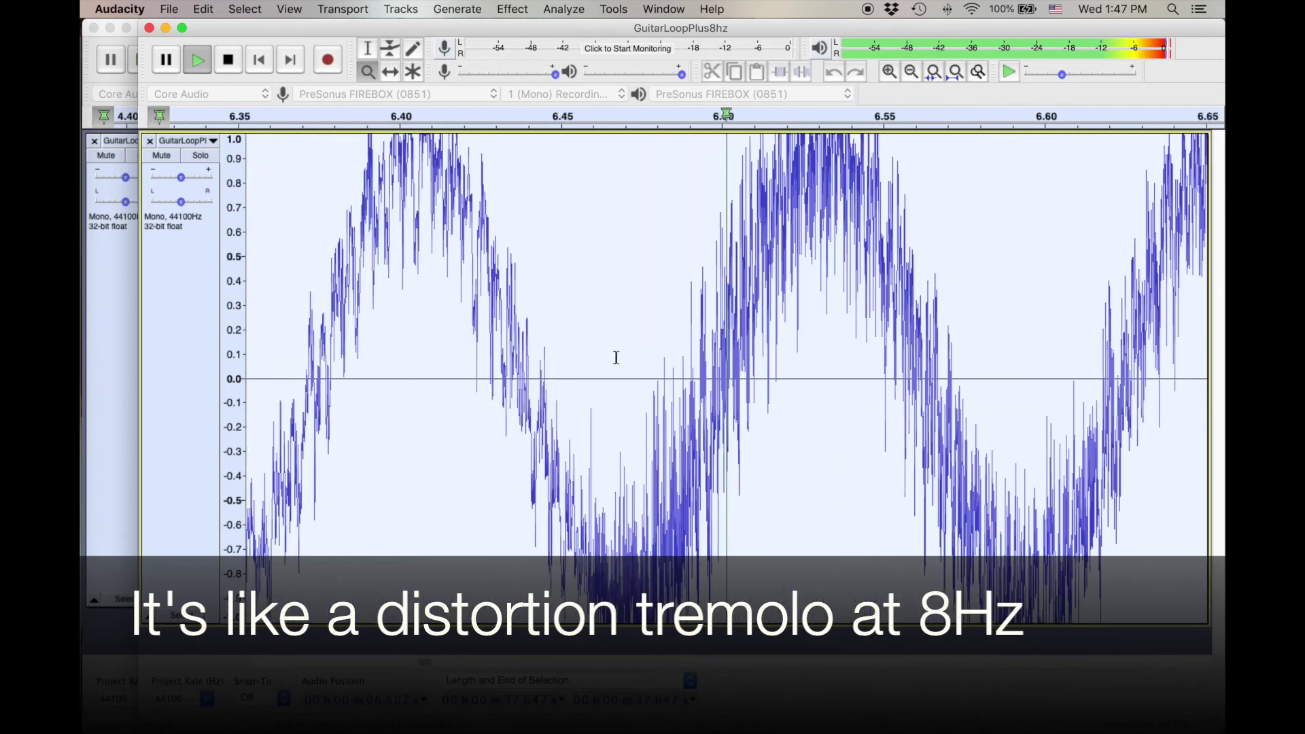
{"action": "key", "text": "space"}
{"action": "left_click", "coordinate": [125, 505]}
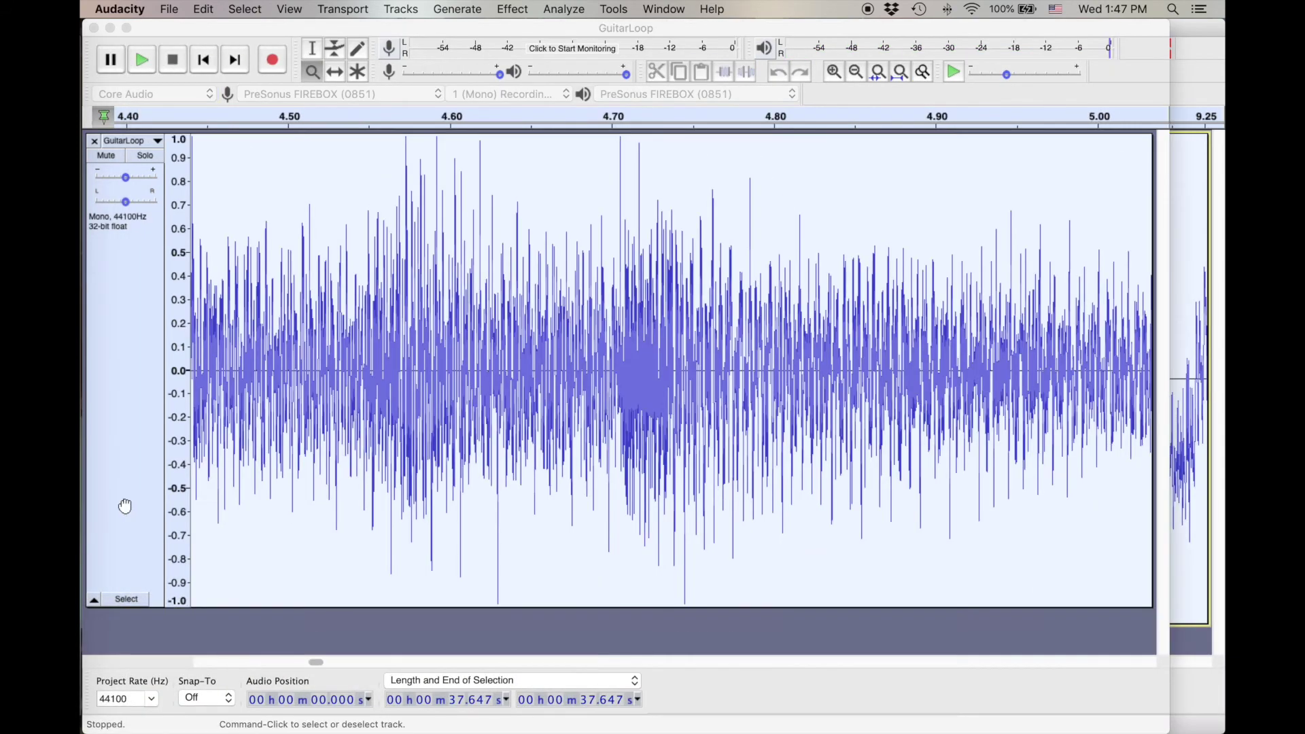
{"action": "key", "text": "space"}
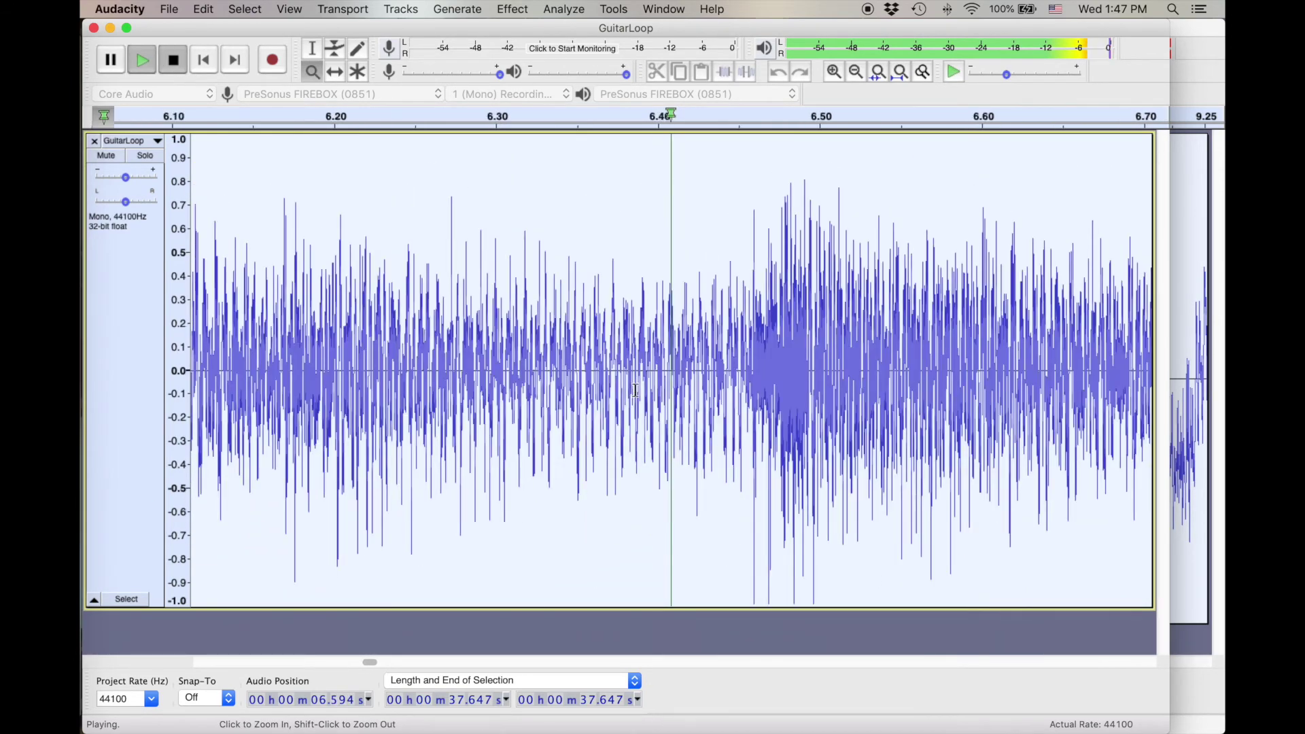
{"action": "key", "text": "space"}
Return to the GuitarLoopPlus8hz mix and inspect its waveform closely around 9.3 to 9.4 seconds
{"action": "left_click", "coordinate": [1186, 547]}
{"action": "left_click", "coordinate": [1185, 553]}
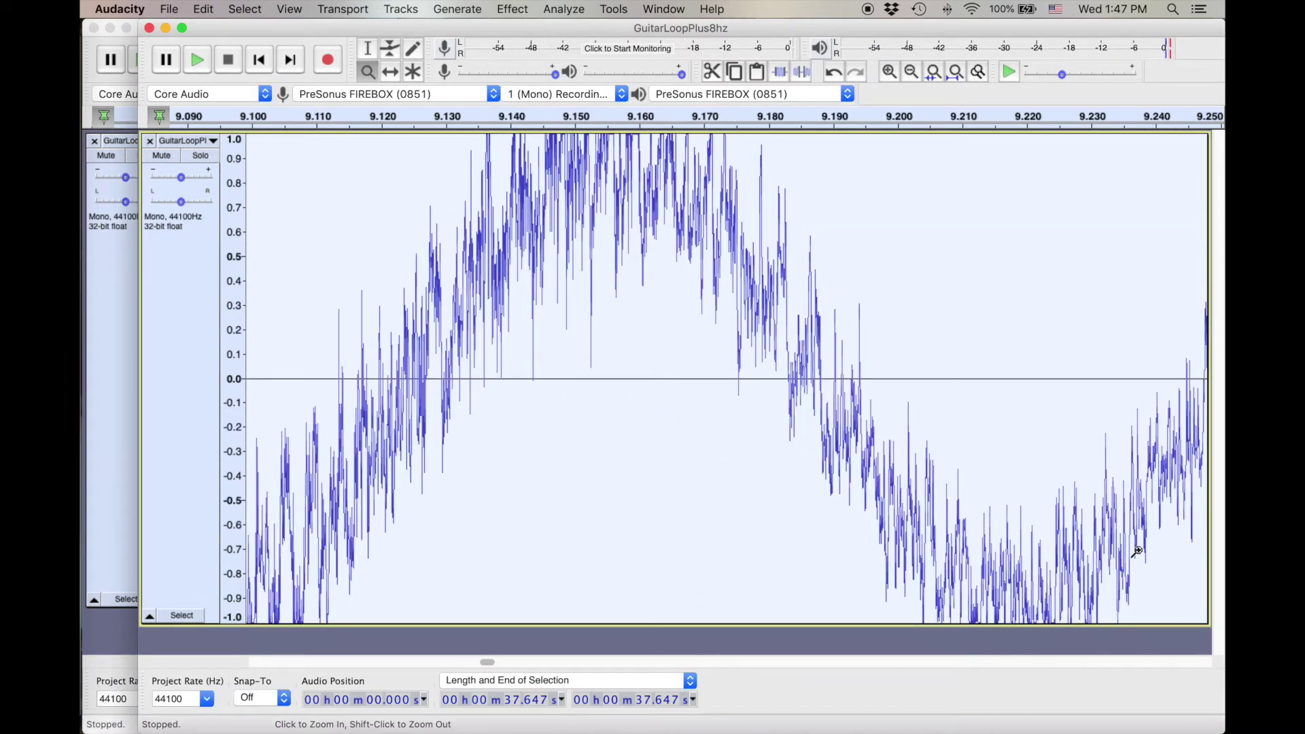
{"action": "scroll", "coordinate": [653, 457], "scroll_direction": "right", "scroll_amount": 10}
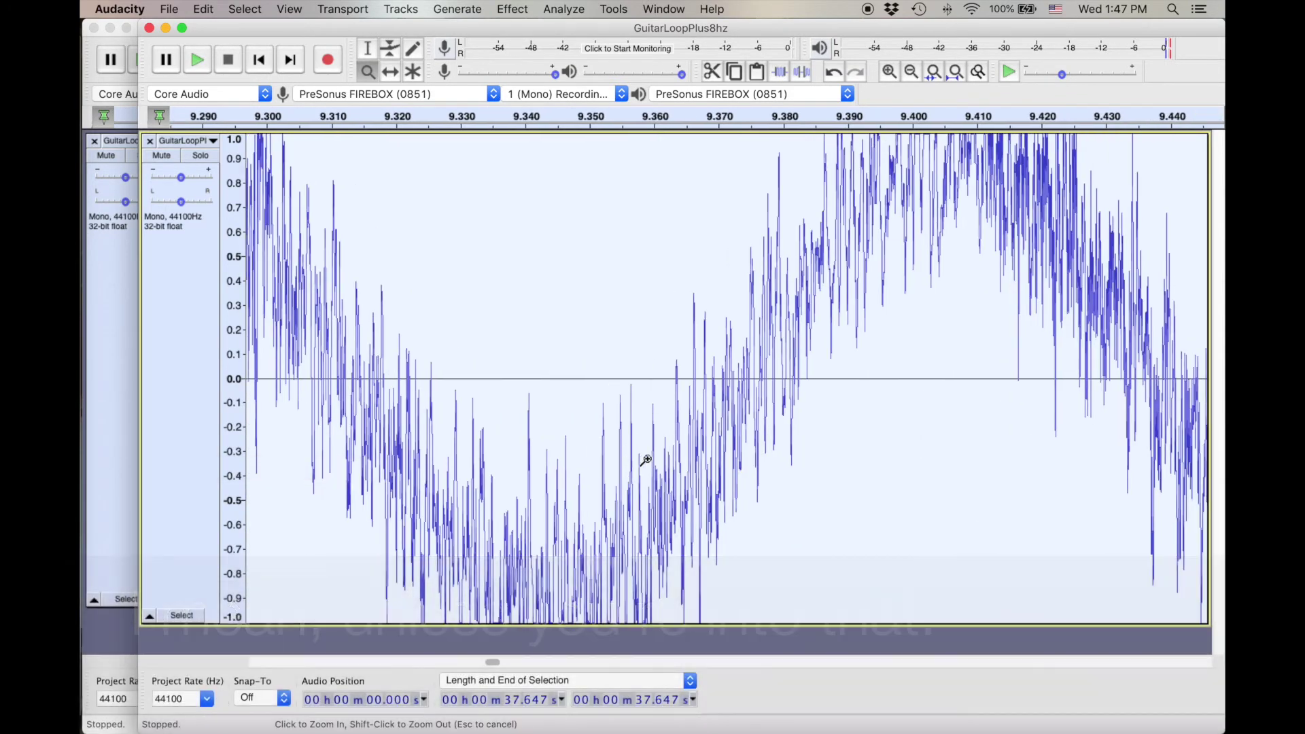
{"action": "left_click", "coordinate": [644, 460]}
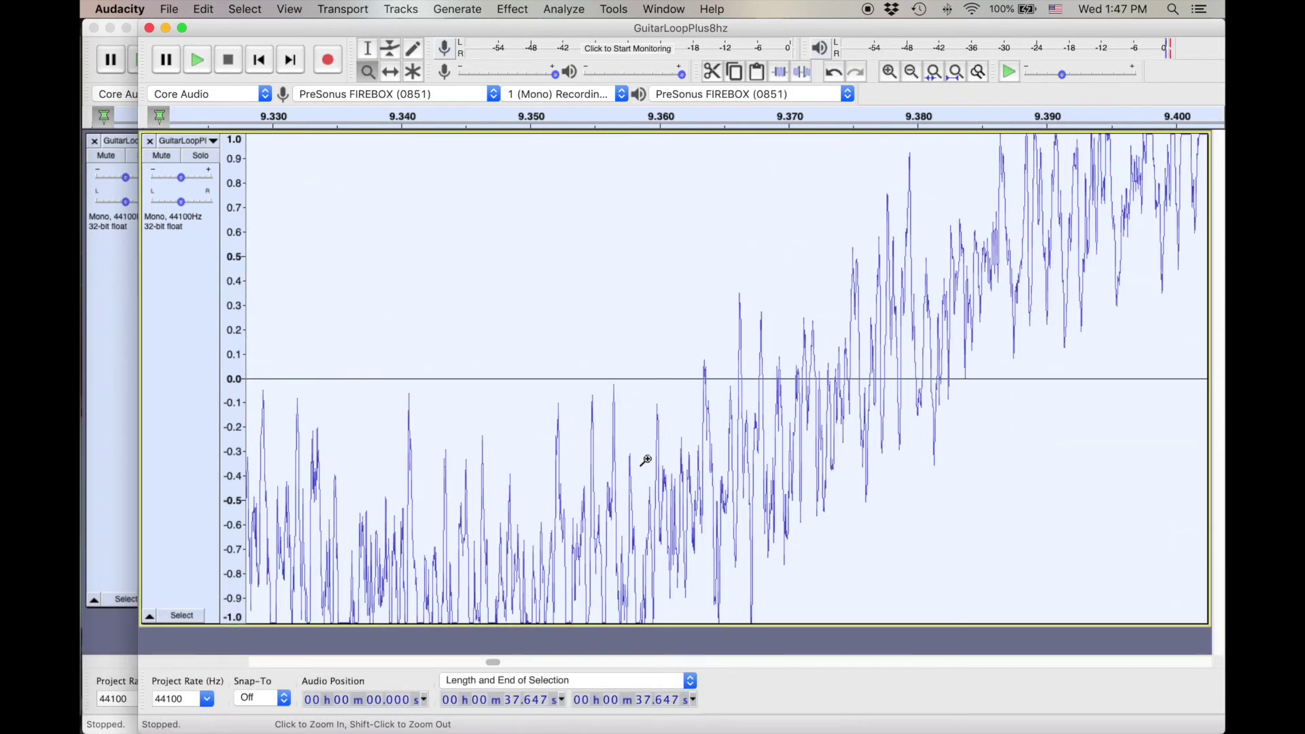
{"action": "left_click", "coordinate": [562, 425], "text": "shift"}
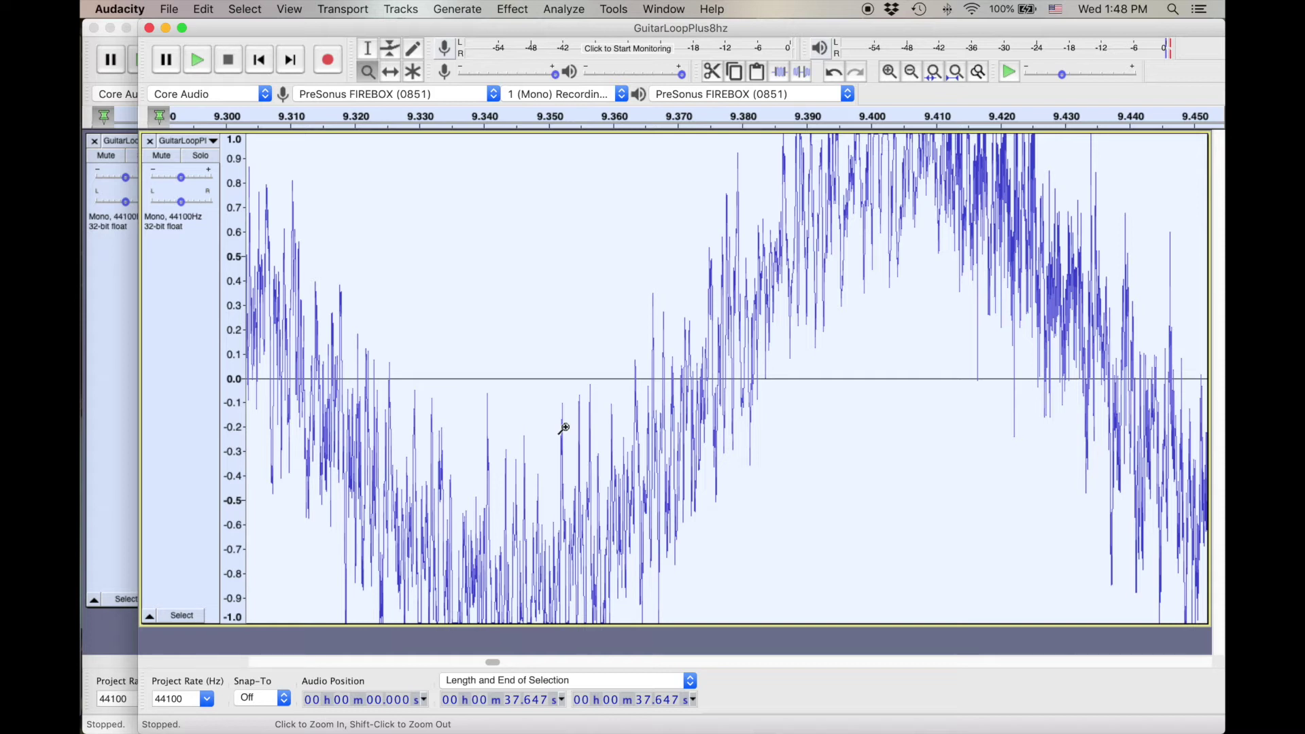
Bring up the Slosh recording and examine an enlarged view of its waveform from the start
{"action": "left_click", "coordinate": [111, 658]}
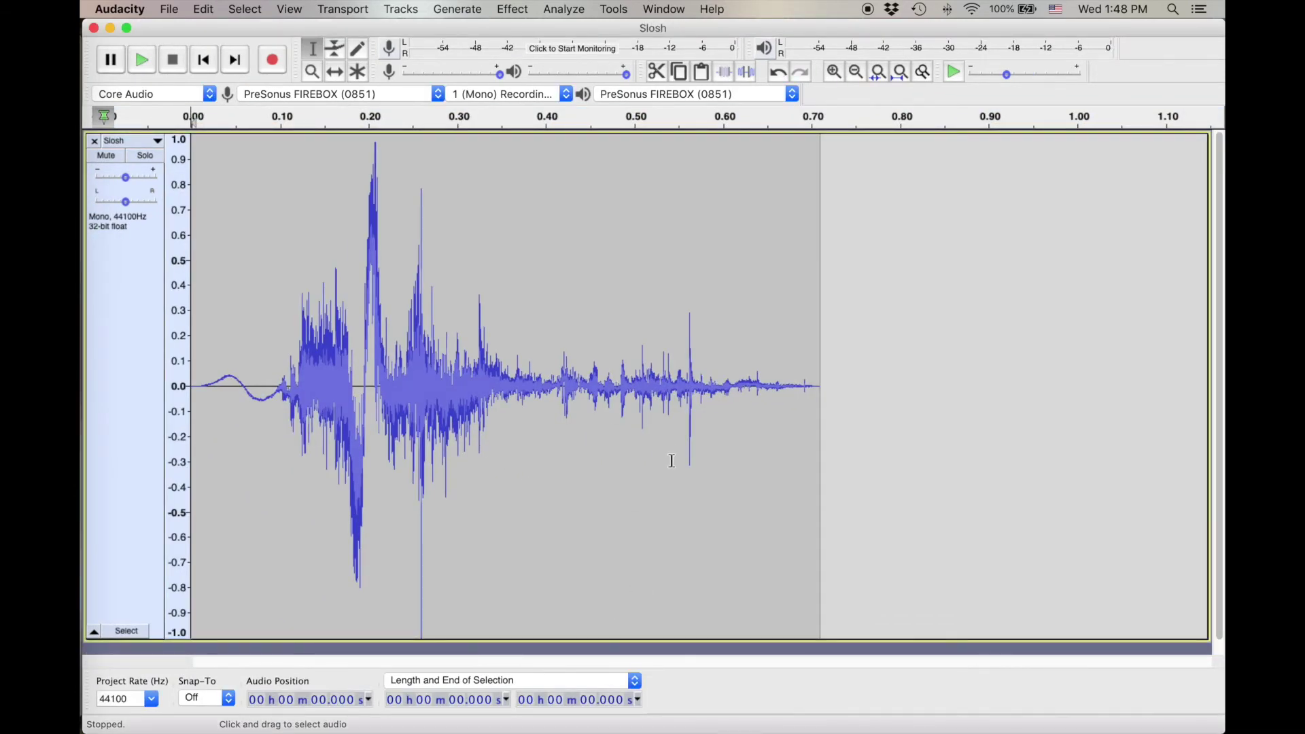
{"action": "left_click", "coordinate": [312, 71]}
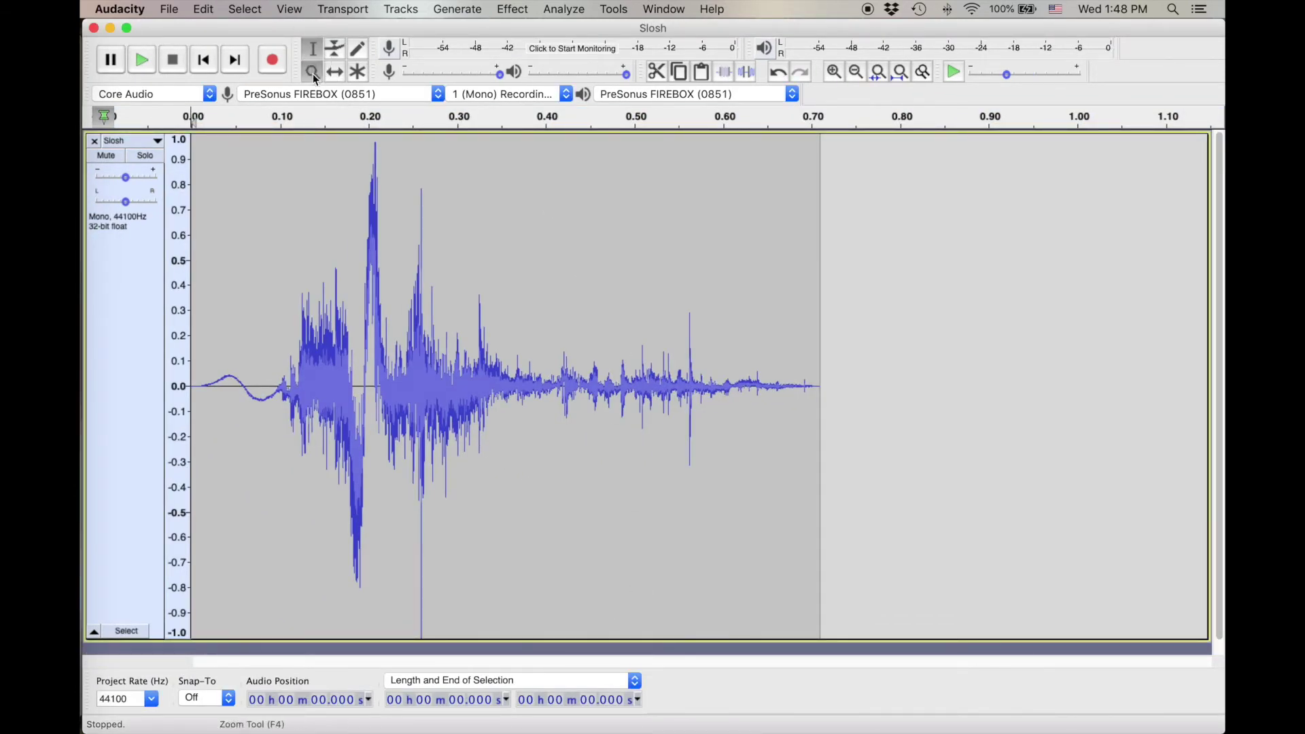
{"action": "left_click", "coordinate": [502, 369]}
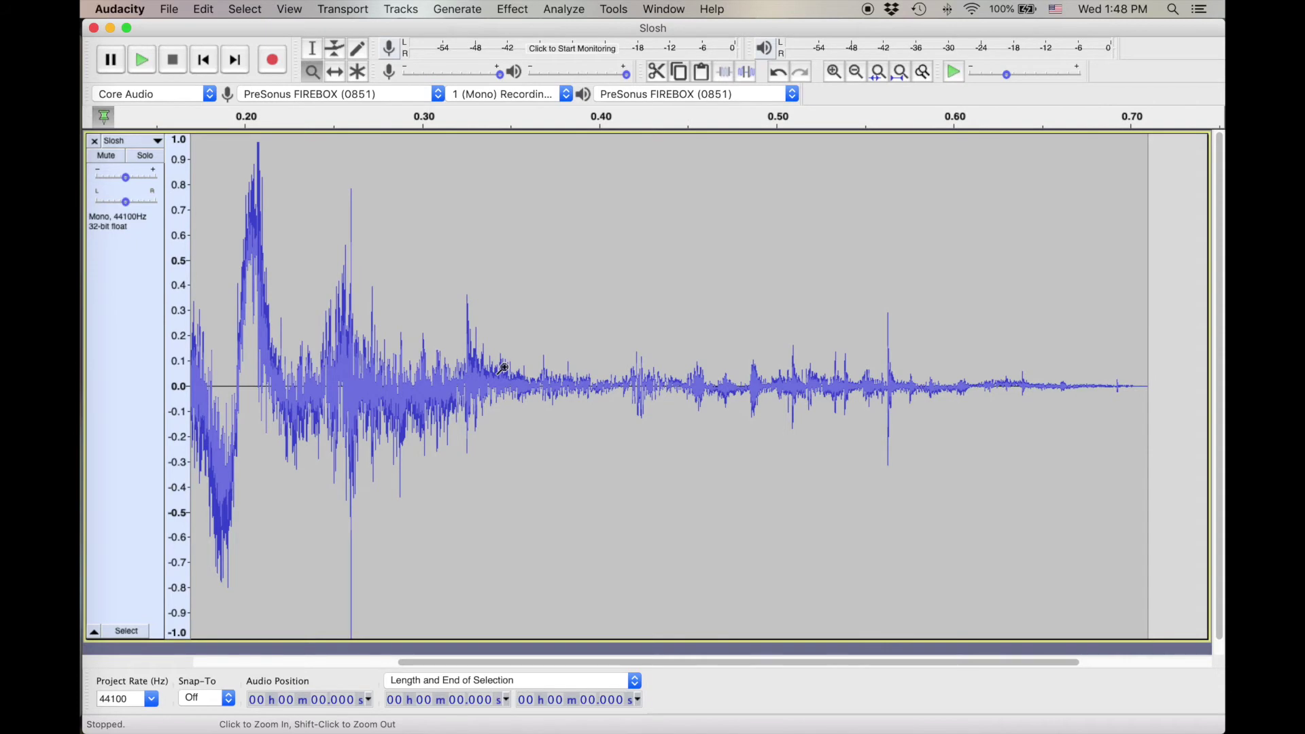
{"action": "key", "text": "Home"}
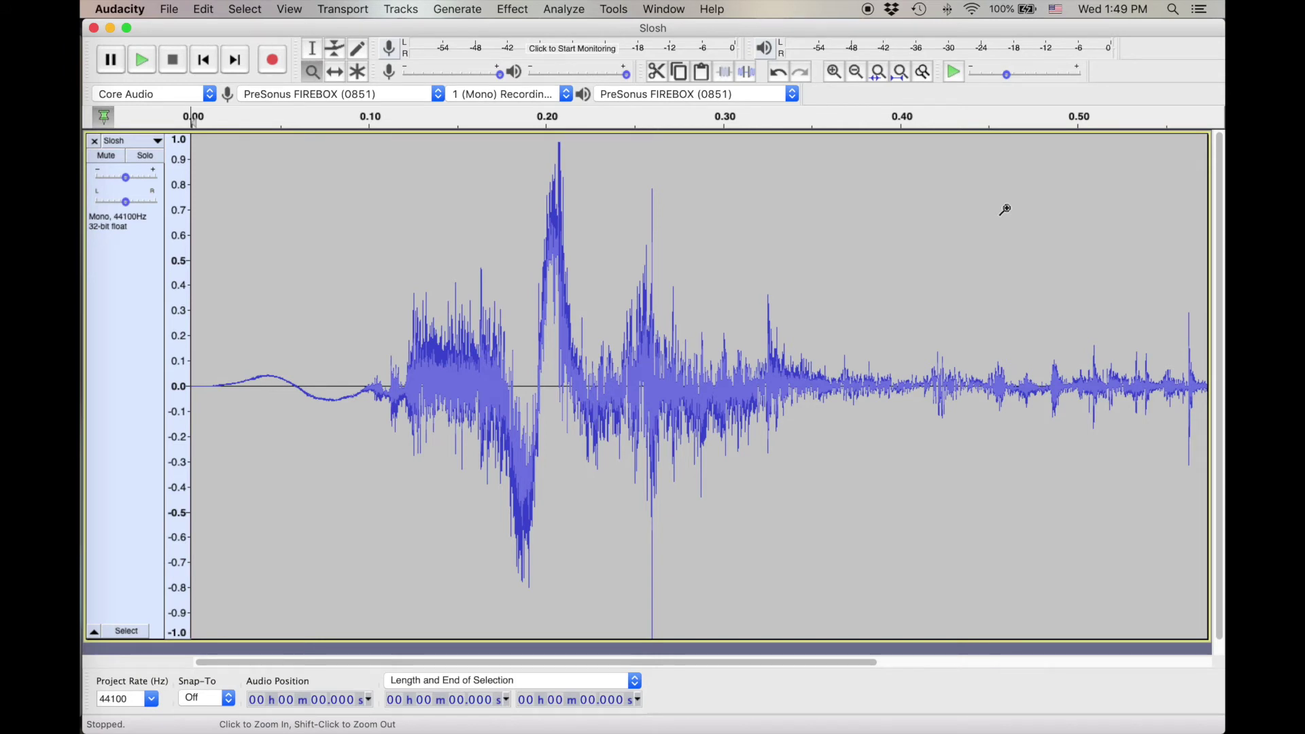
Highlight the slow opening wave up to about 0.10 s and the large swing near 0.20 s in the Slosh waveform
{"action": "left_click", "coordinate": [312, 49]}
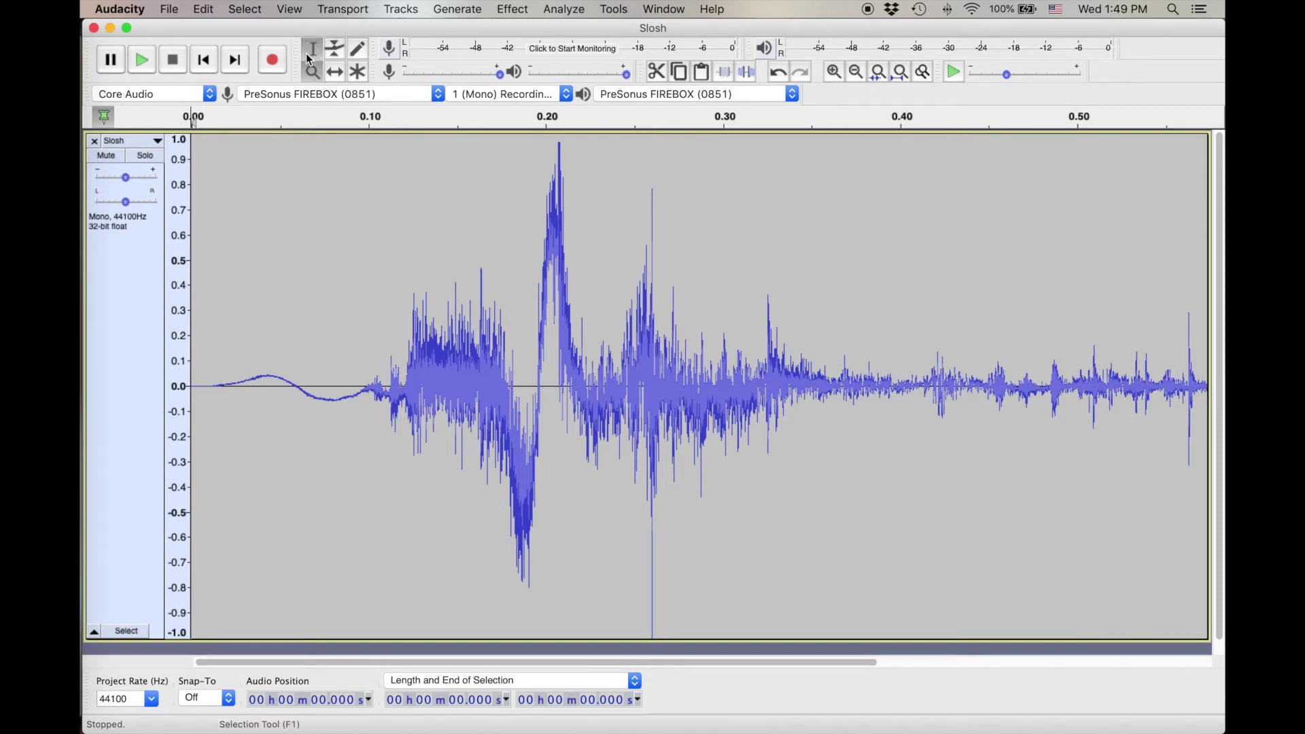
{"action": "left_click_drag", "start_coordinate": [200, 383], "coordinate": [370, 379]}
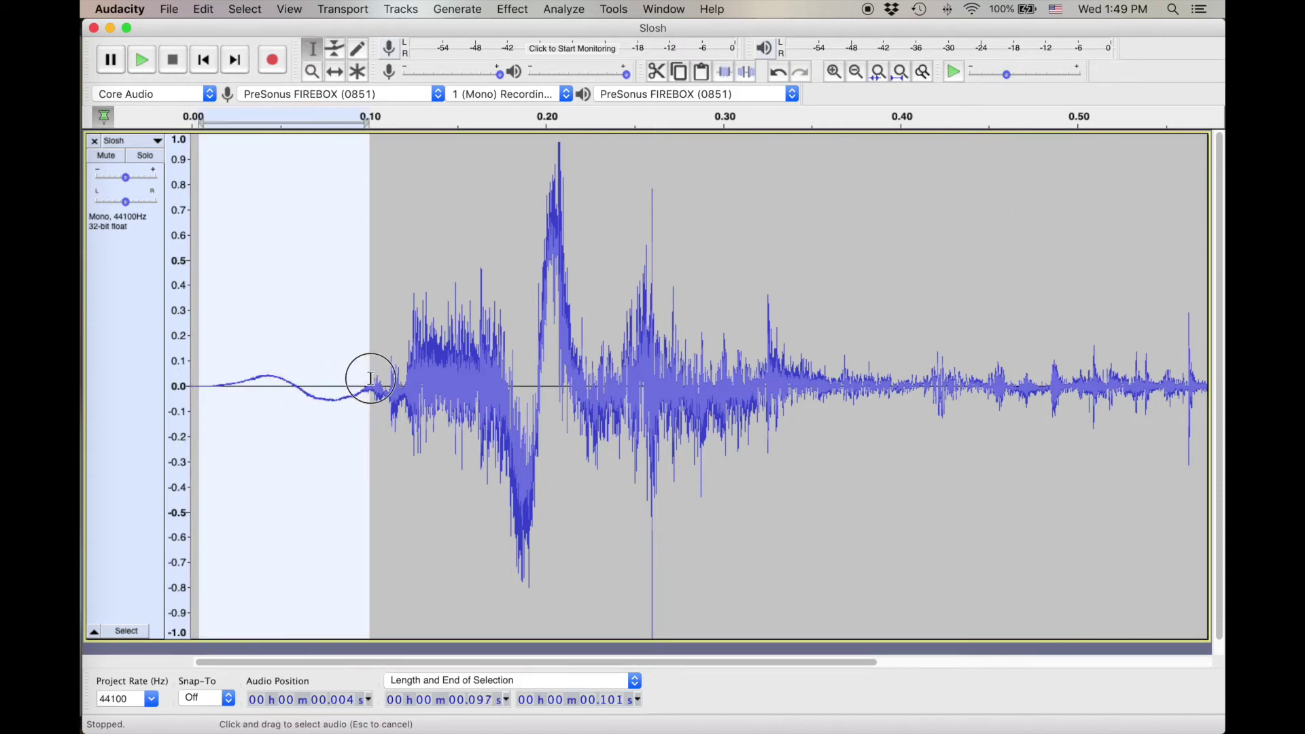
{"action": "left_click", "coordinate": [488, 364]}
{"action": "left_click_drag", "start_coordinate": [510, 364], "coordinate": [592, 362]}
{"action": "left_click", "coordinate": [656, 326]}
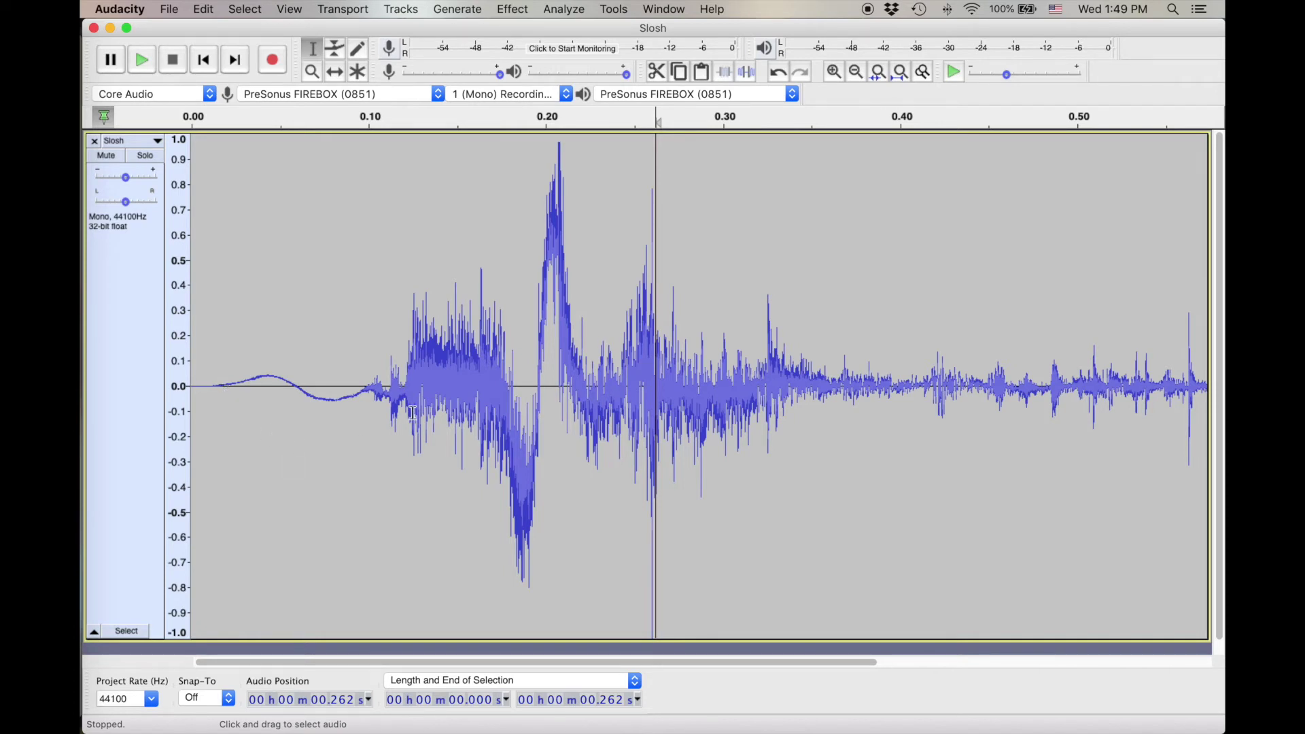
Select the first slow cycle of the Slosh waveform, from about 0.013 s to 0.101 s, to measure its length
{"action": "left_click_drag", "start_coordinate": [212, 388], "coordinate": [370, 390]}
{"action": "left_click_drag", "start_coordinate": [213, 324], "coordinate": [215, 326]}
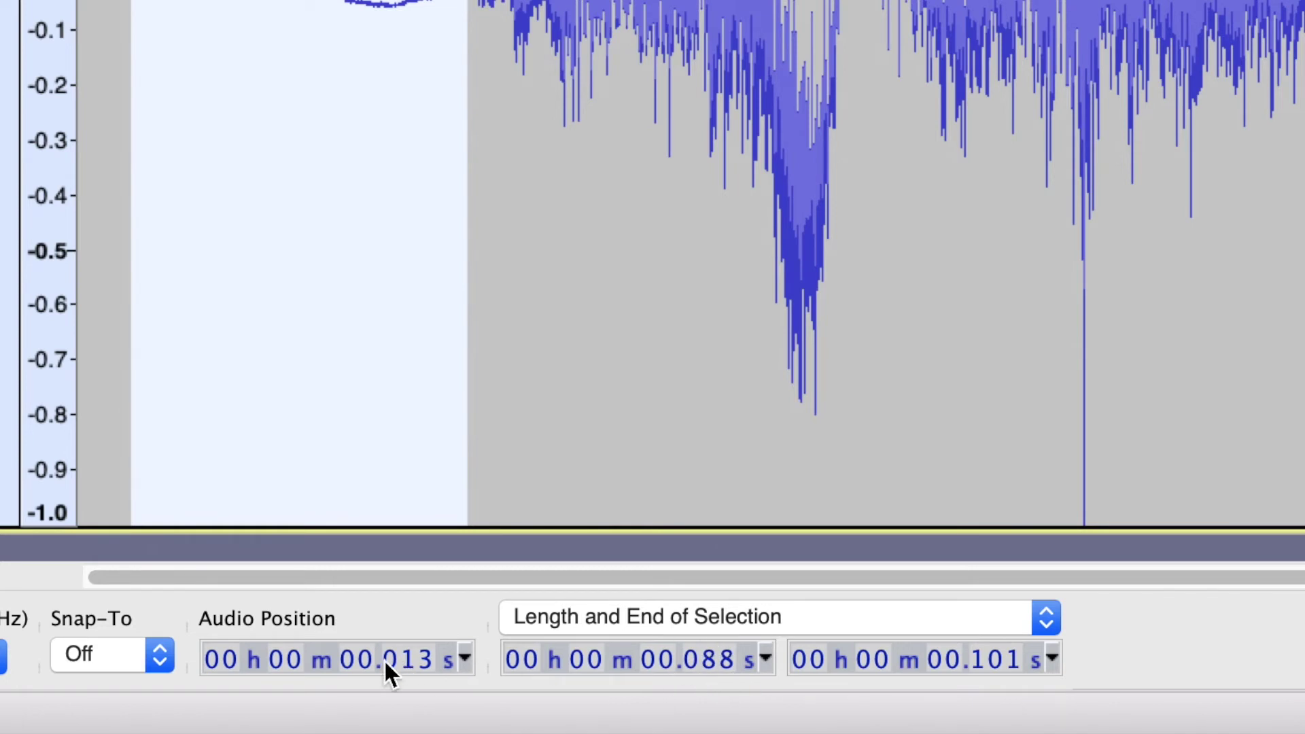
{"action": "left_click", "coordinate": [584, 608]}
{"action": "left_click", "coordinate": [393, 596]}
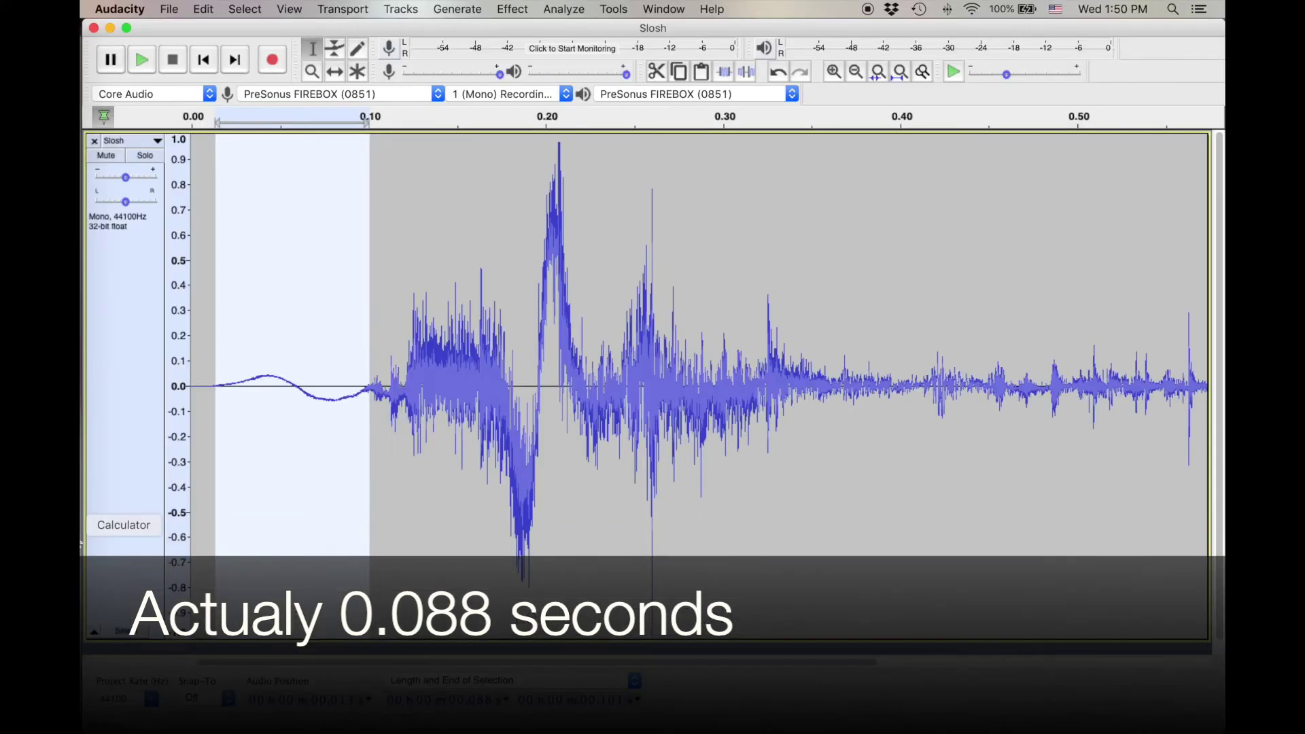
Switch to Calculator and divide 1 by 0.088 to work out the first cycle's frequency
{"action": "left_click", "coordinate": [81, 542]}
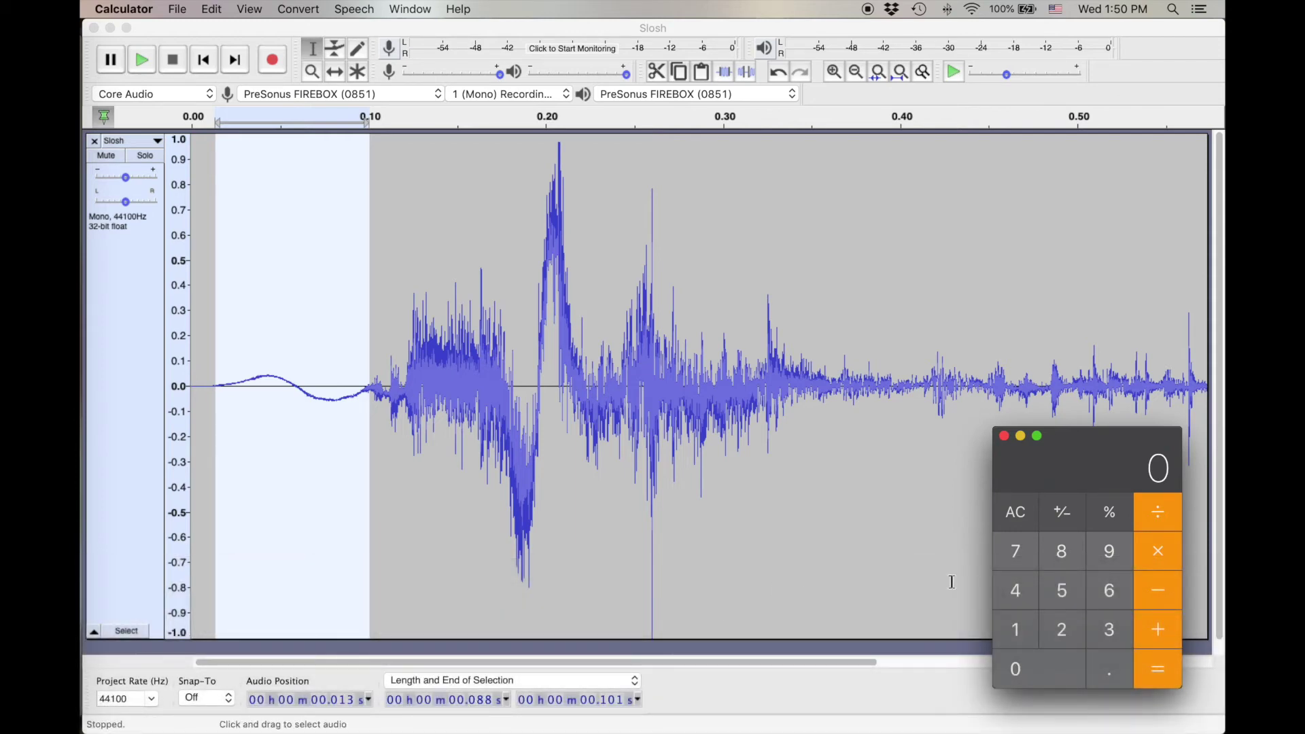
{"action": "left_click", "coordinate": [1021, 629]}
{"action": "left_click", "coordinate": [1156, 519]}
{"action": "left_click", "coordinate": [1049, 673]}
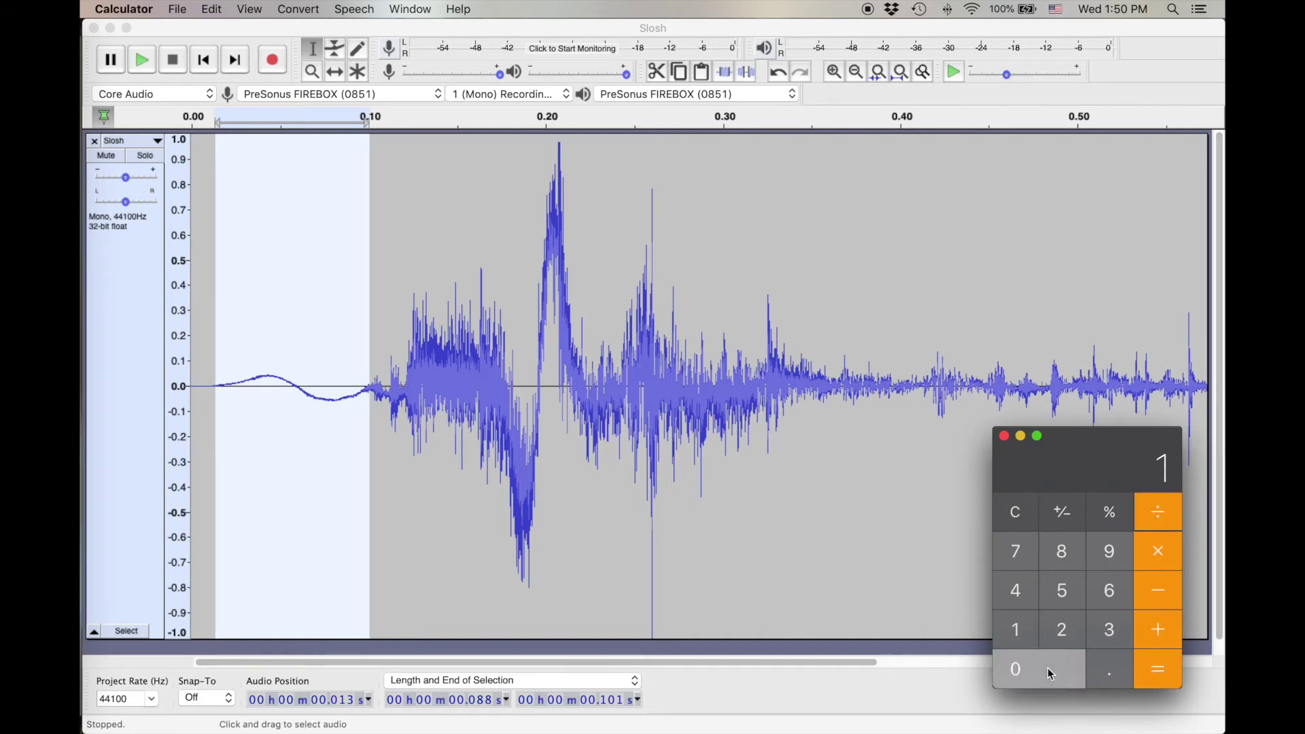
{"action": "left_click", "coordinate": [1110, 673]}
{"action": "left_click", "coordinate": [1055, 671]}
{"action": "left_click", "coordinate": [1061, 550]}
{"action": "left_click", "coordinate": [1061, 551]}
{"action": "left_click", "coordinate": [1157, 670]}
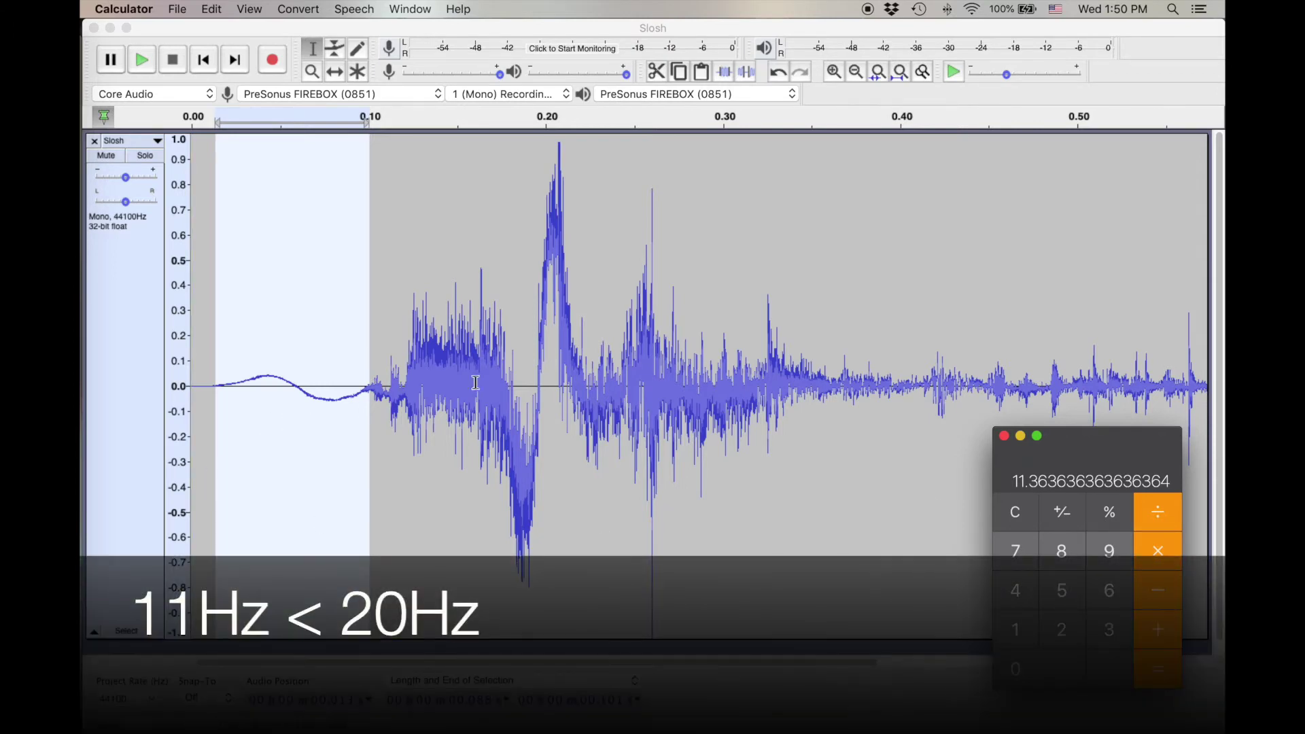
Select the large second cycle in Slosh, from about 0.174 s to 0.220 s, refining its start in a closer view
{"action": "left_click", "coordinate": [561, 406]}
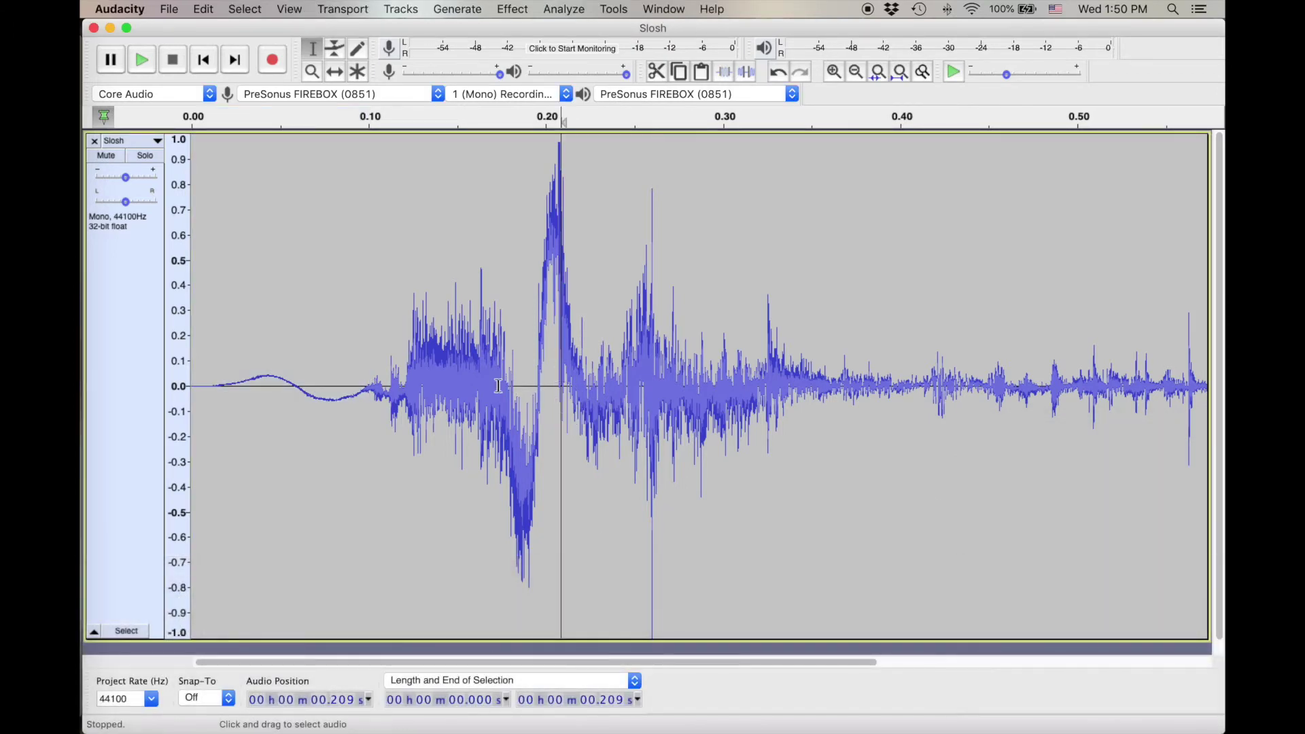
{"action": "left_click_drag", "start_coordinate": [508, 384], "coordinate": [582, 383]}
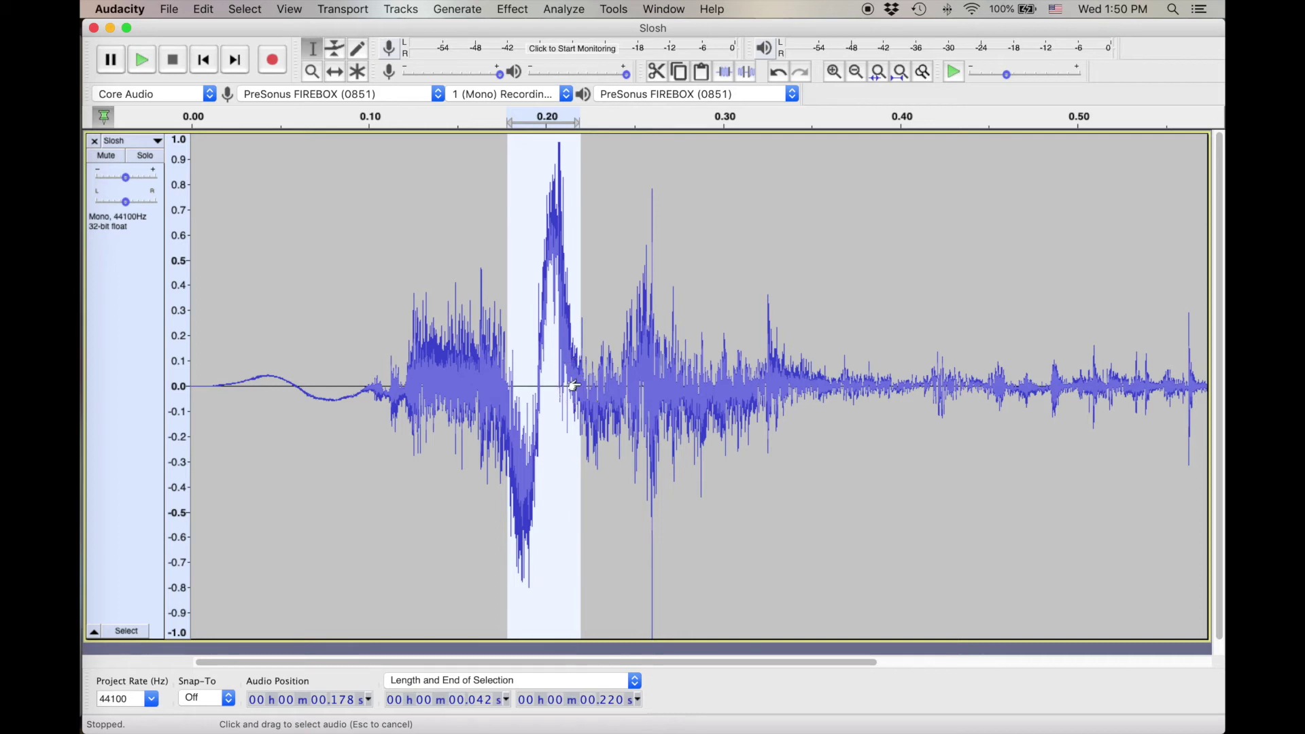
{"action": "left_click", "coordinate": [312, 72]}
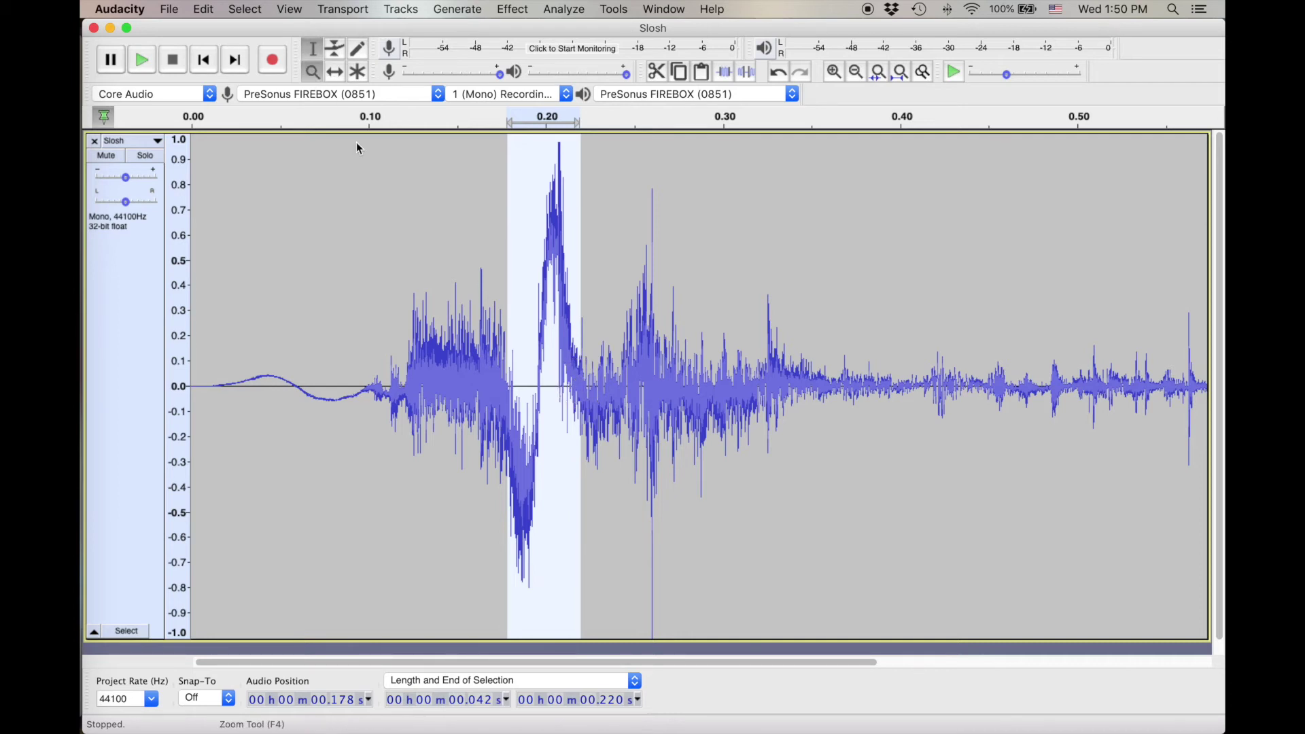
{"action": "left_click", "coordinate": [512, 362]}
{"action": "left_click", "coordinate": [540, 356]}
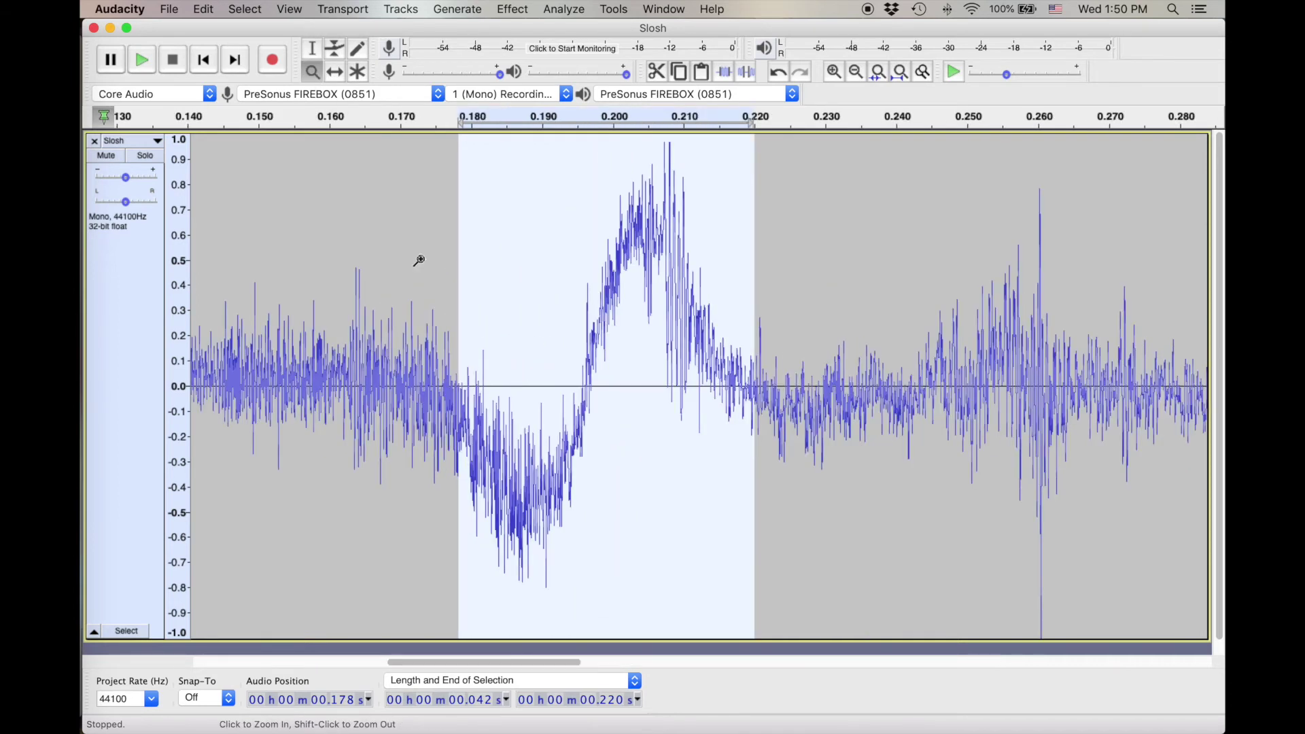
{"action": "left_click", "coordinate": [315, 58]}
{"action": "left_click_drag", "start_coordinate": [457, 278], "coordinate": [427, 280]}
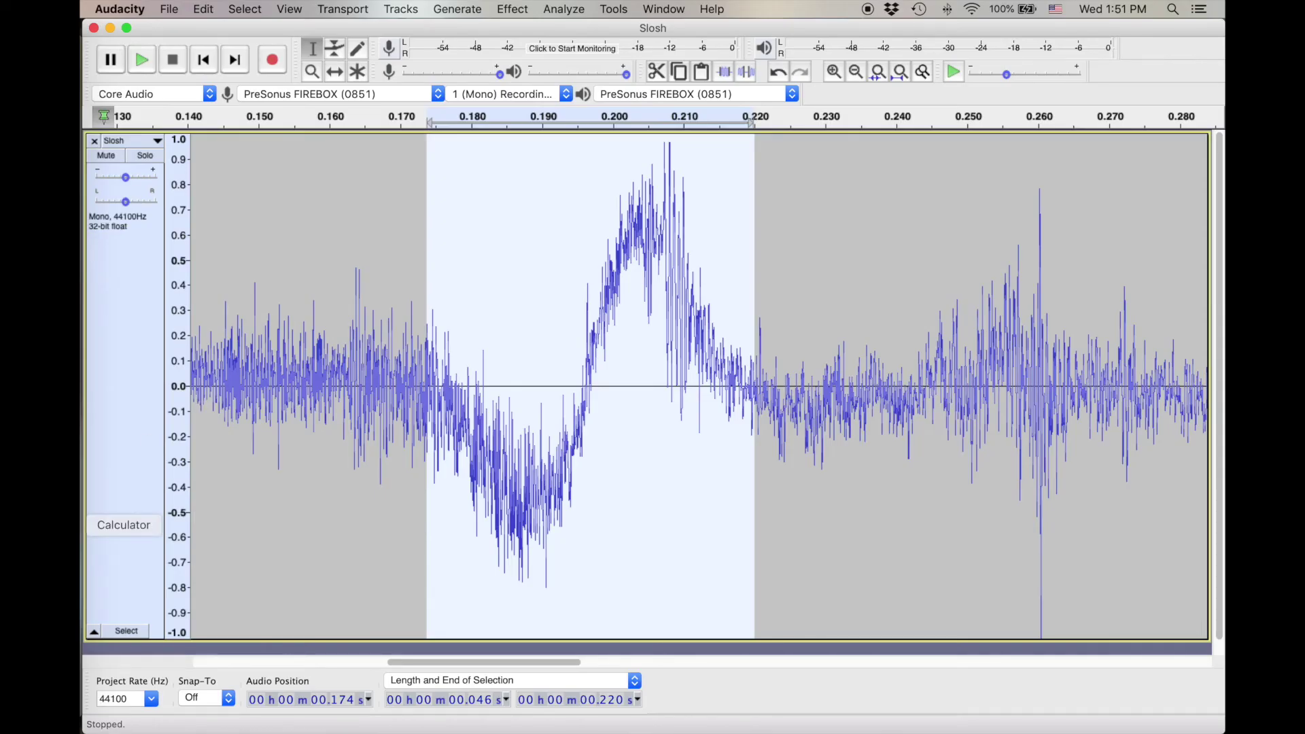
Switch to Calculator and divide 1 by 0.046 to work out the large second cycle's frequency
{"action": "key", "text": "super+Tab"}
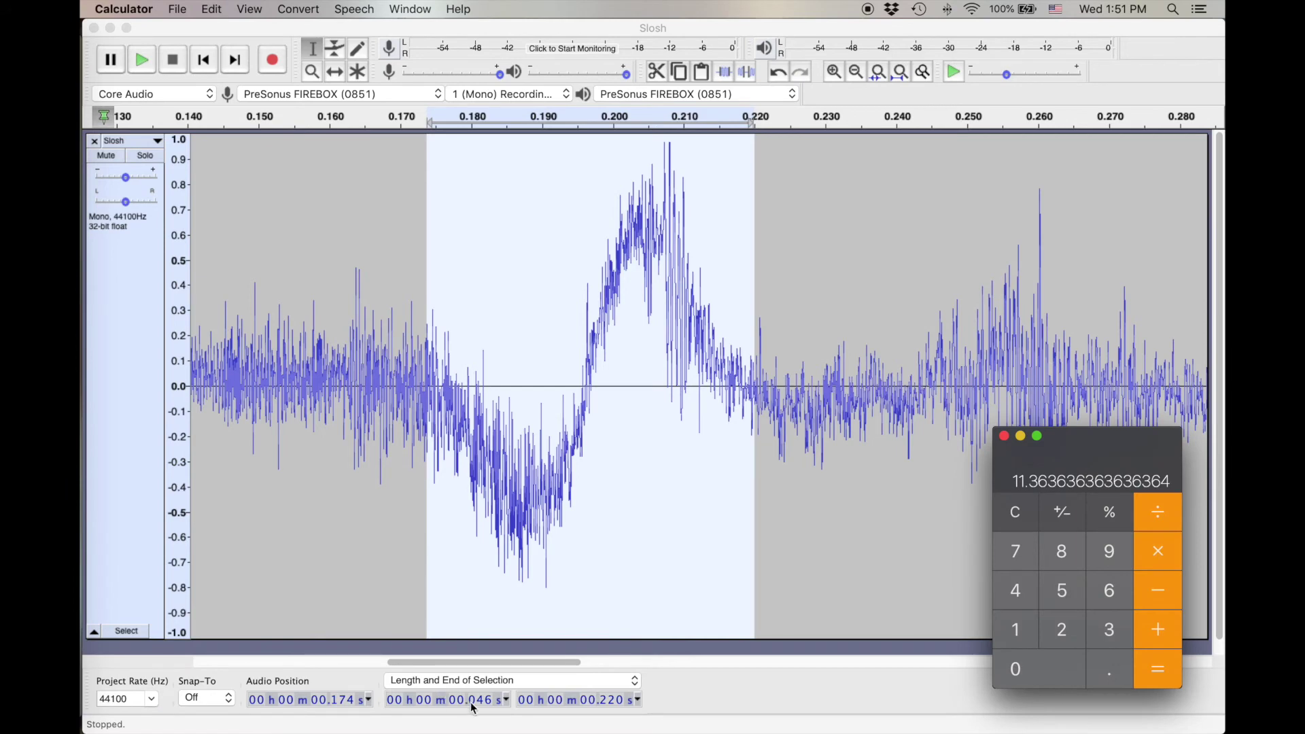
{"action": "left_click", "coordinate": [1020, 638]}
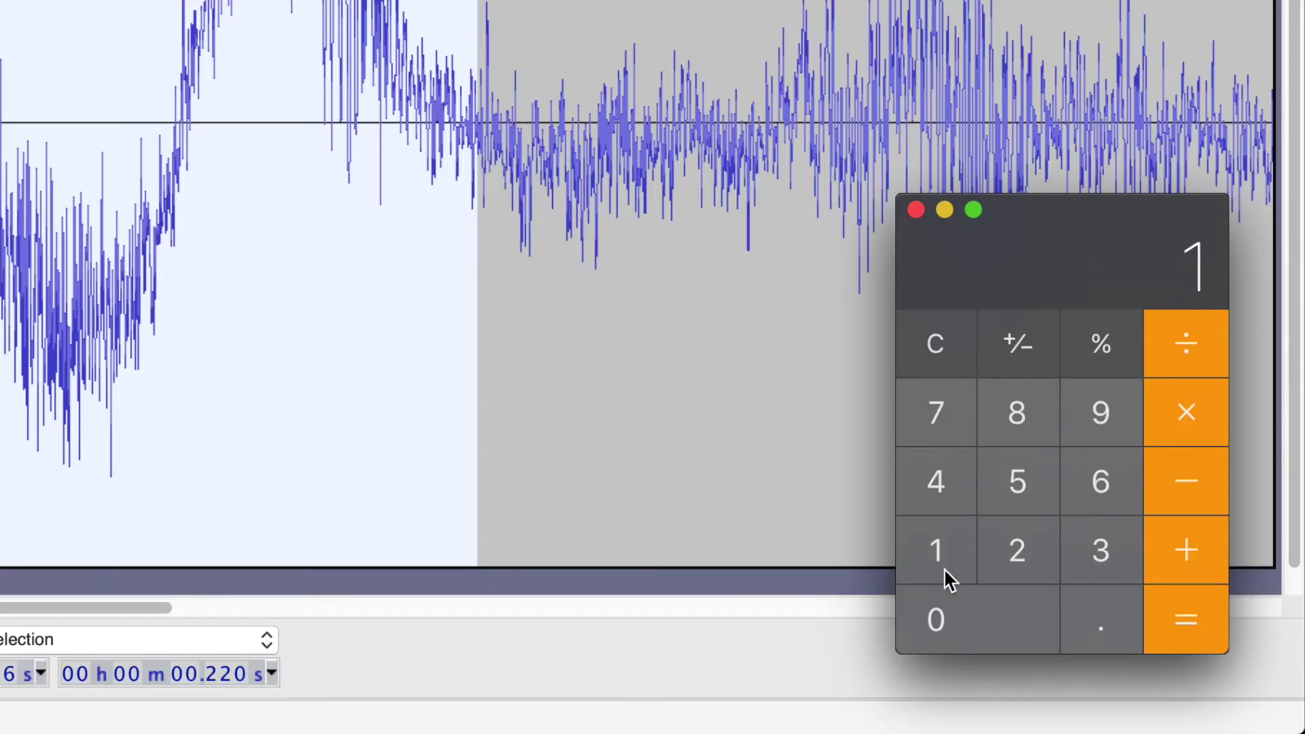
{"action": "left_click", "coordinate": [1178, 355]}
{"action": "left_click", "coordinate": [997, 643]}
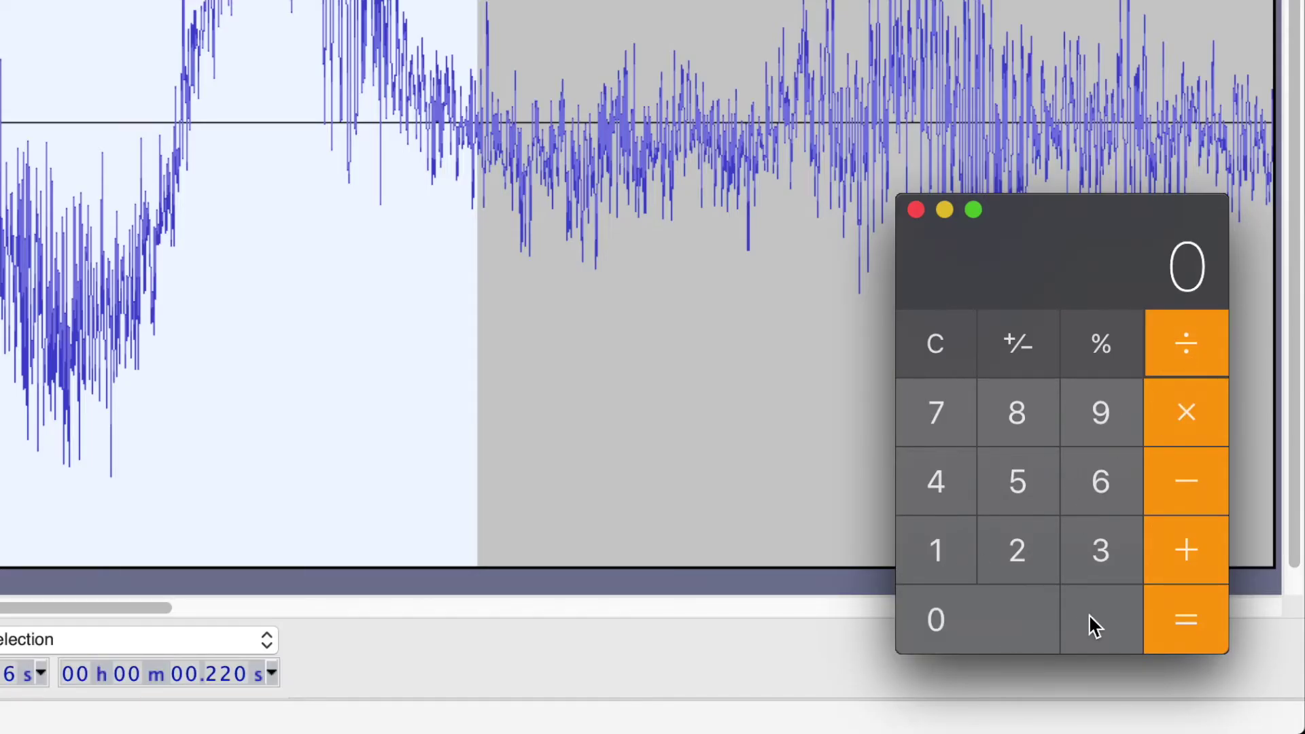
{"action": "left_click", "coordinate": [1092, 624]}
{"action": "left_click", "coordinate": [1023, 650]}
{"action": "left_click", "coordinate": [941, 493]}
{"action": "left_click", "coordinate": [1084, 488]}
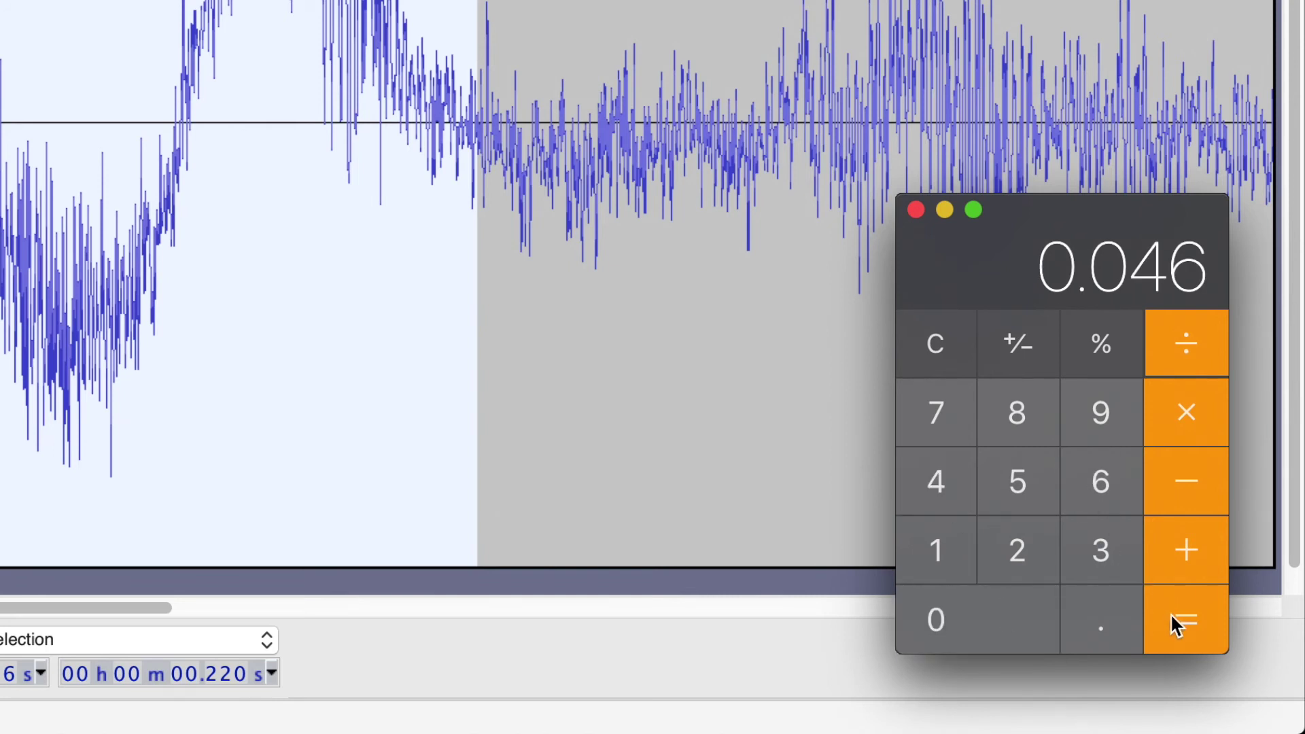
{"action": "left_click", "coordinate": [1186, 620]}
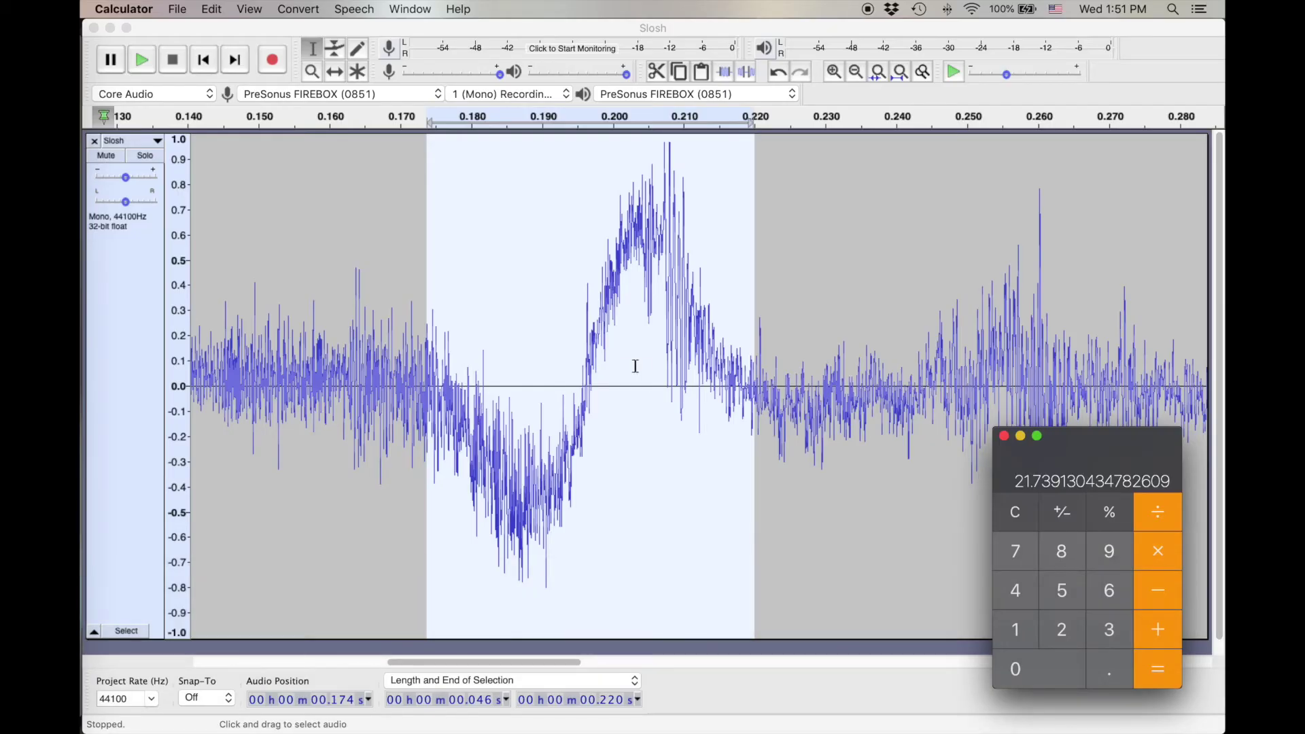
Clear the selection in Slosh and show the whole recording's waveform again
{"action": "left_click", "coordinate": [654, 366]}
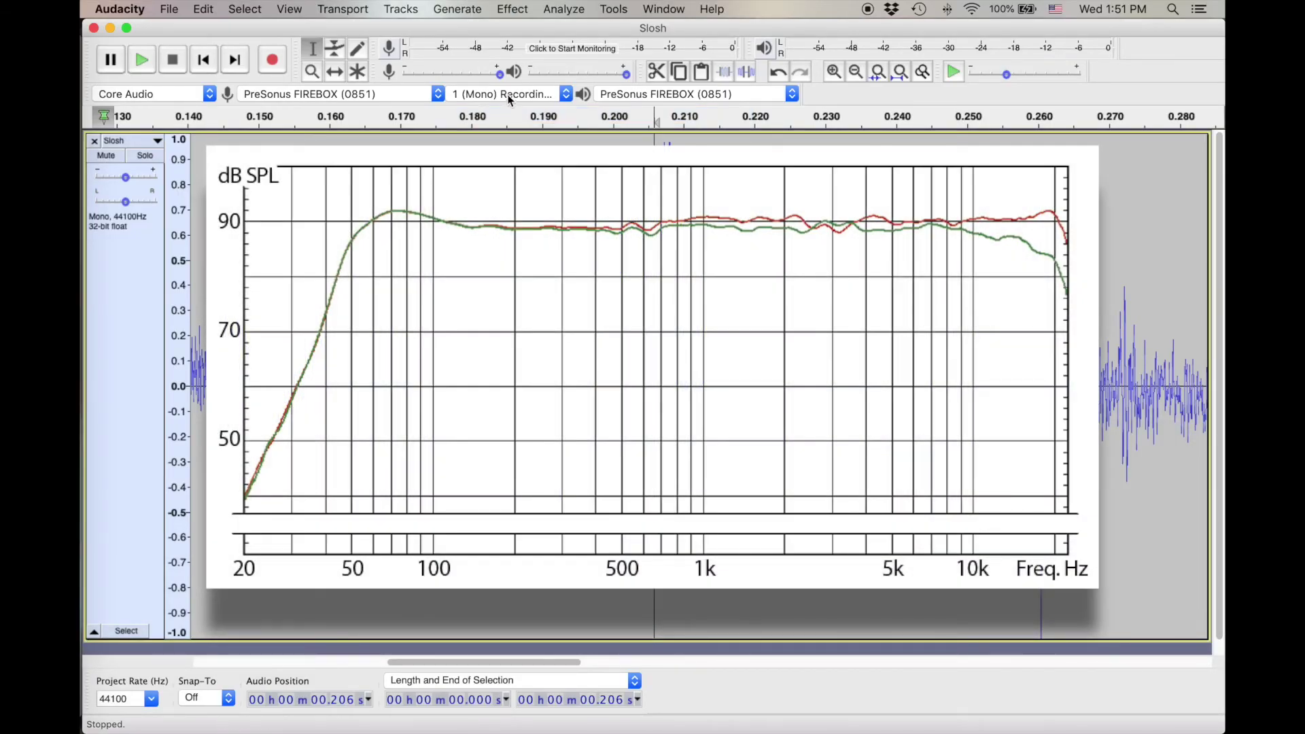
{"action": "left_click", "coordinate": [310, 72]}
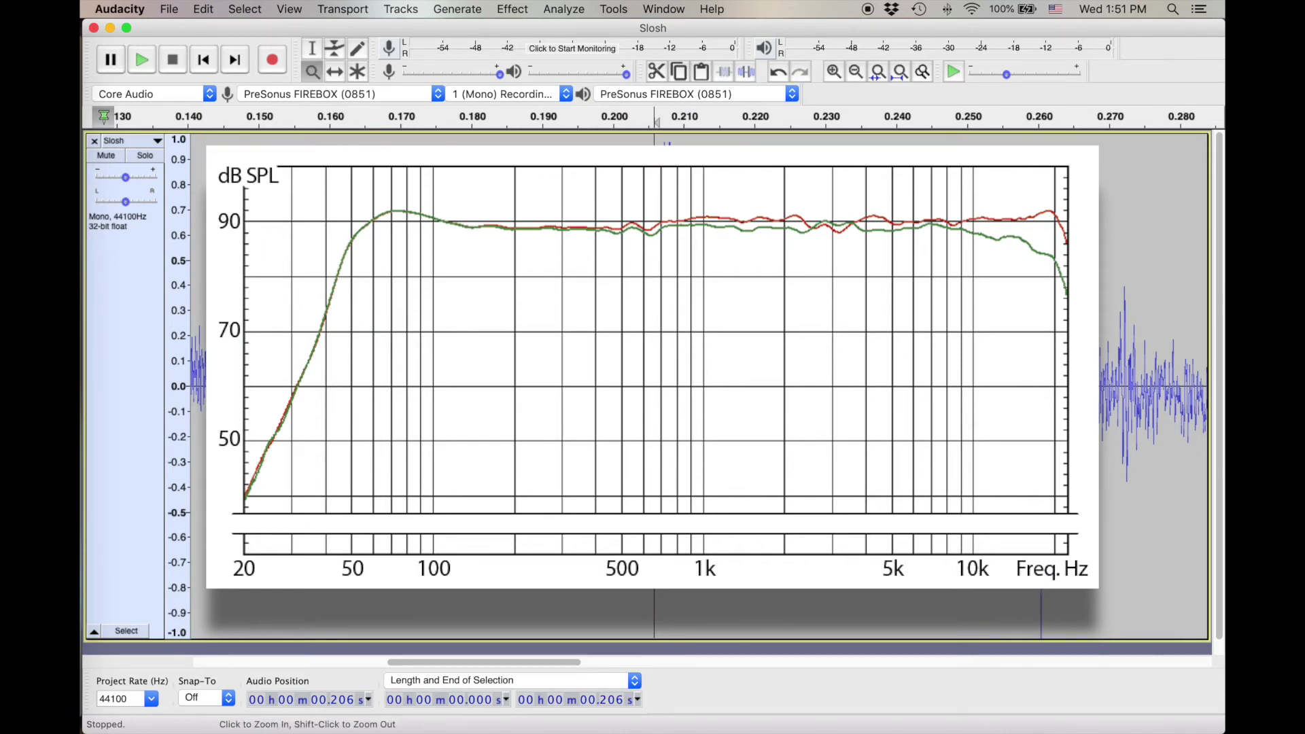
{"action": "left_click", "coordinate": [402, 266], "text": "shift"}
{"action": "left_click", "coordinate": [401, 266], "text": "shift"}
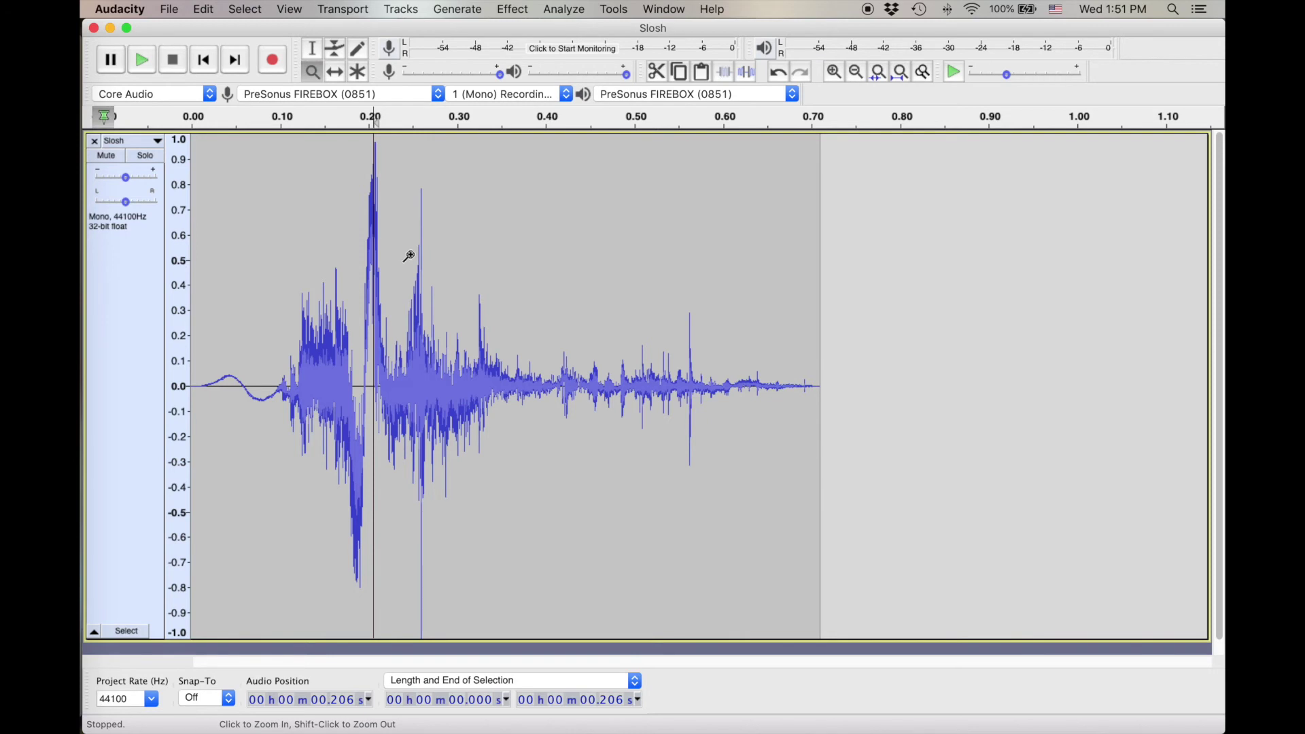
Apply a High-Pass Filter to the whole Slosh recording at 30 Hz with a roll-off of 48 dB per octave
{"action": "key", "text": "super+a"}
{"action": "left_click", "coordinate": [513, 9]}
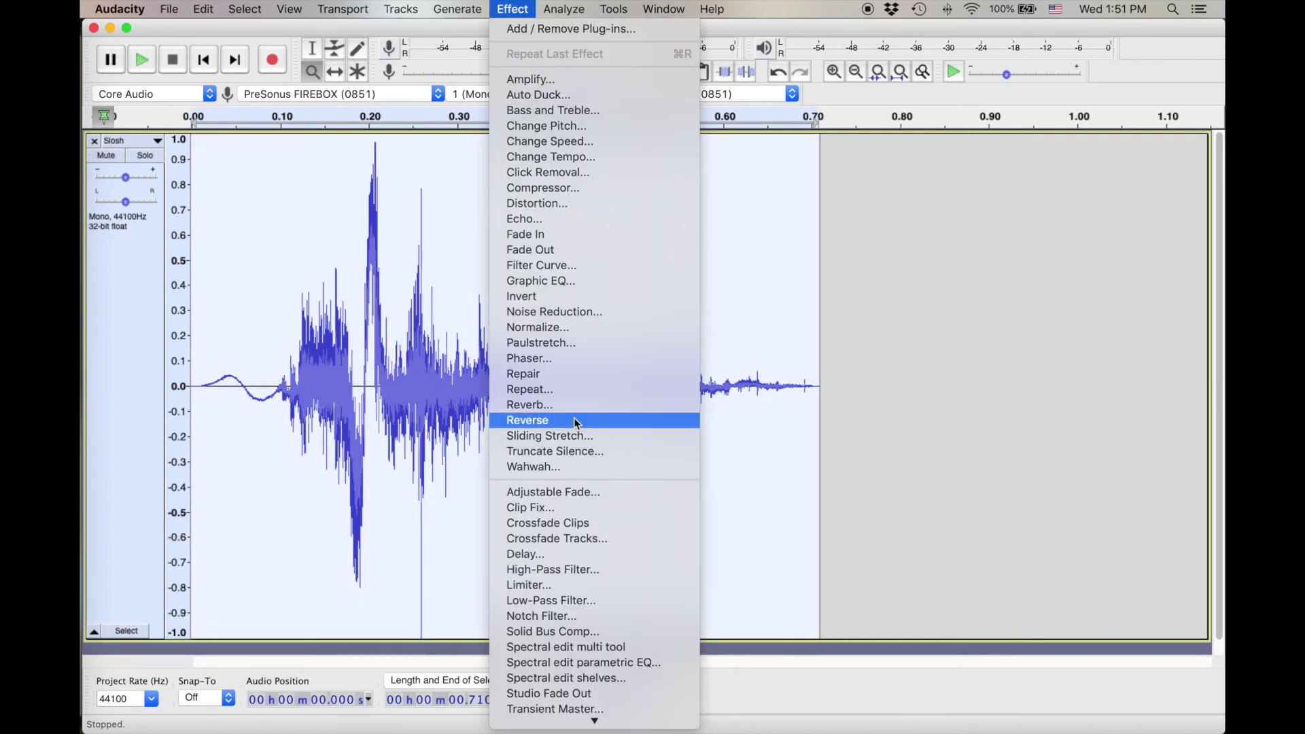
{"action": "left_click", "coordinate": [577, 567]}
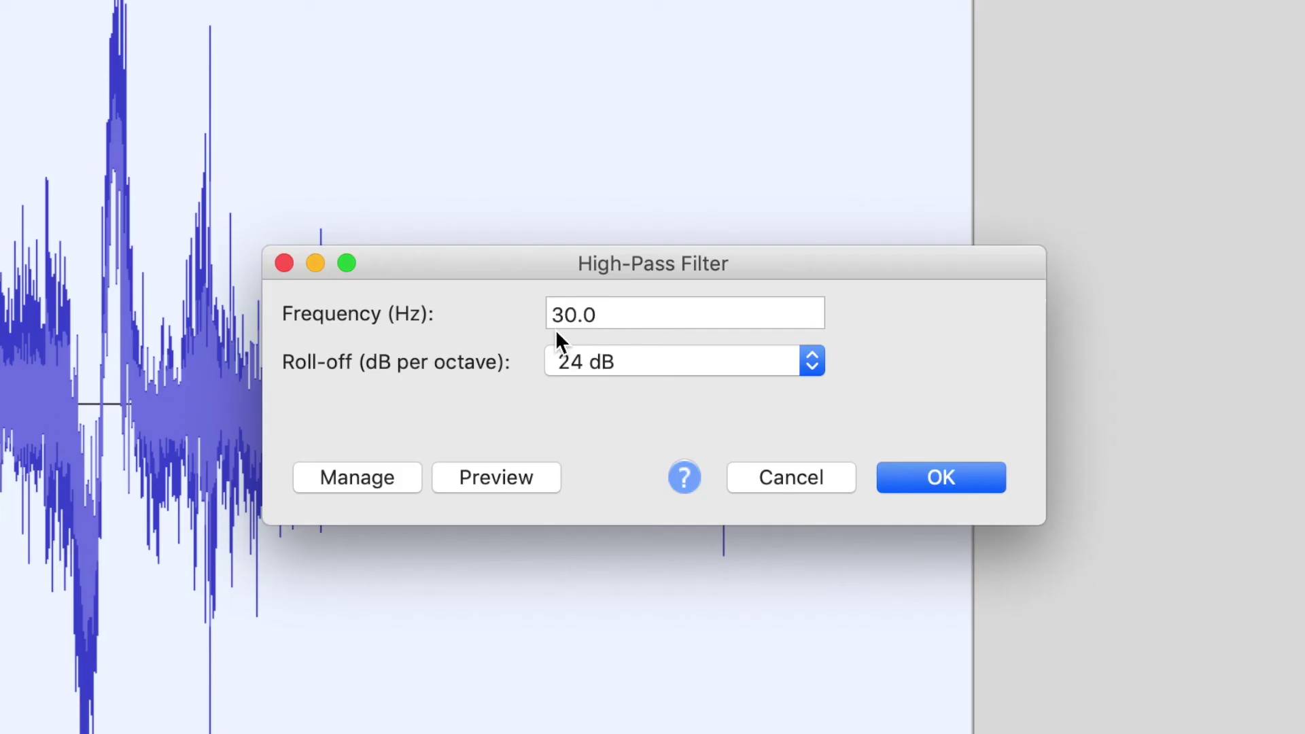
{"action": "left_click", "coordinate": [634, 361]}
{"action": "left_click", "coordinate": [622, 417]}
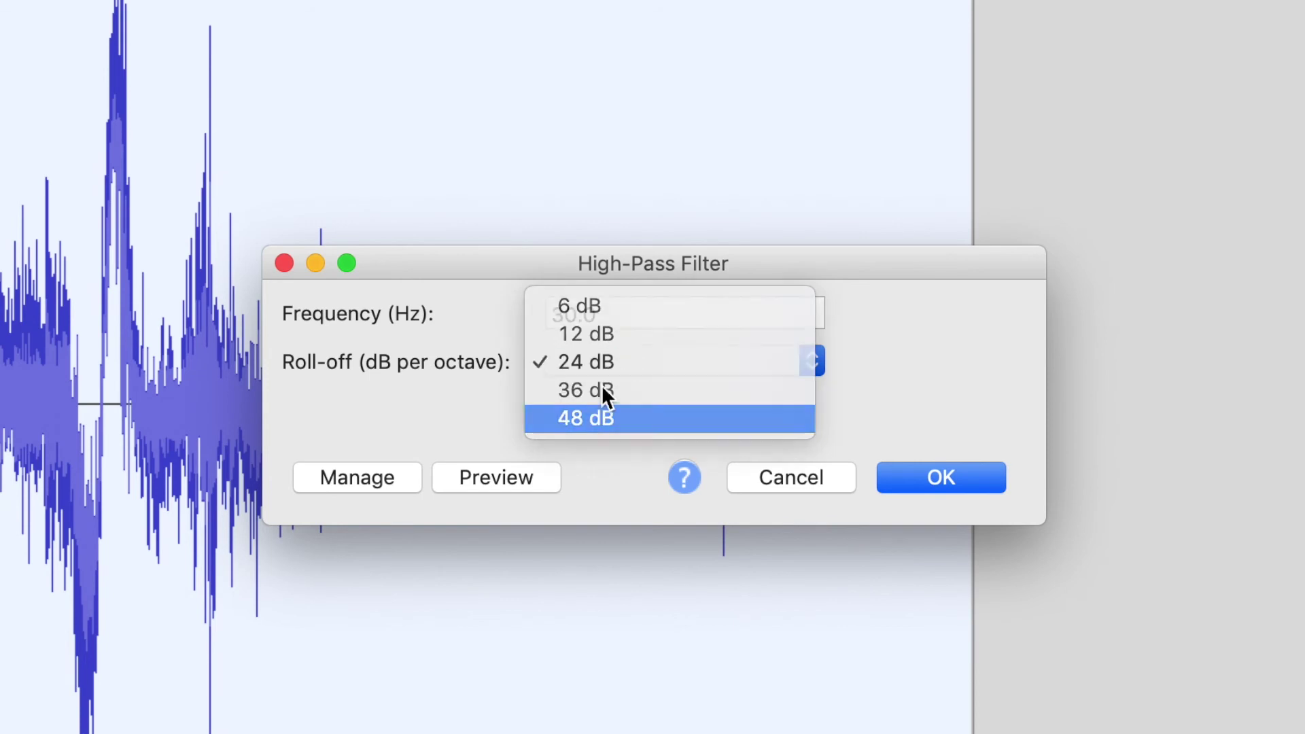
{"action": "left_click_drag", "start_coordinate": [566, 317], "coordinate": [544, 327]}
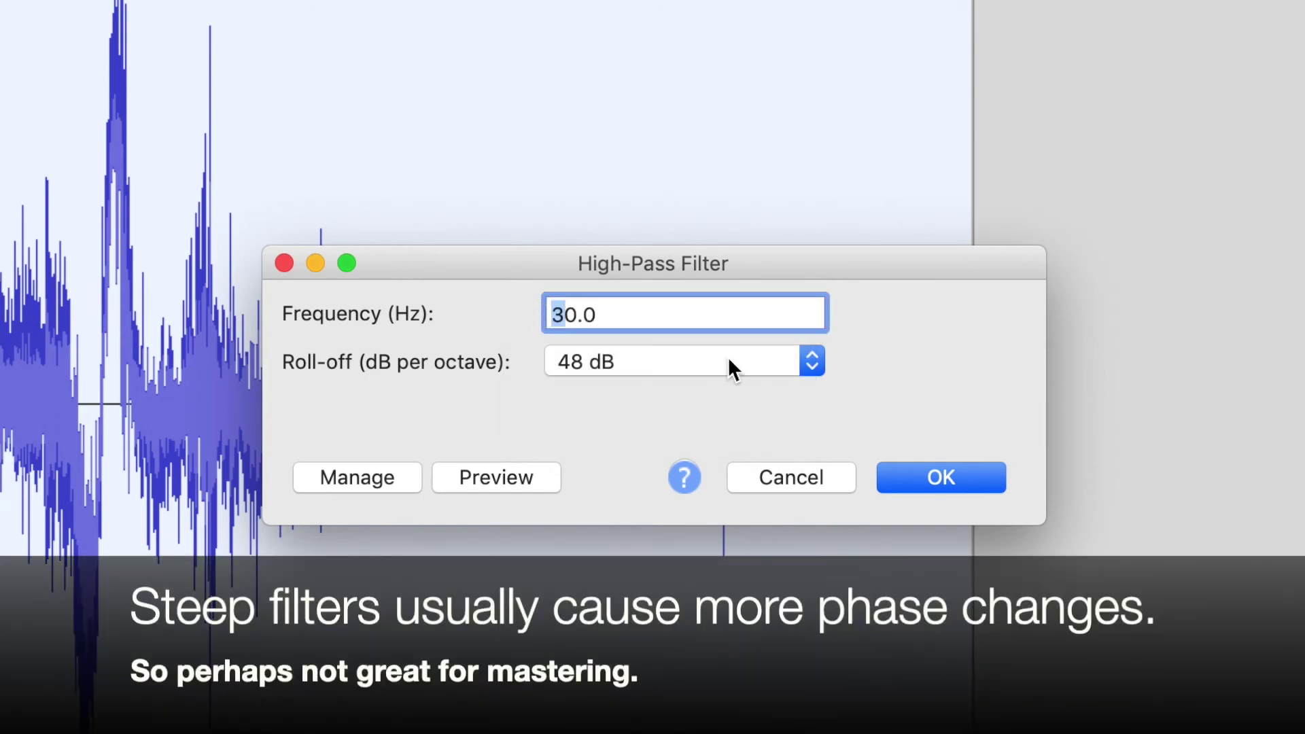
{"action": "left_click", "coordinate": [969, 484]}
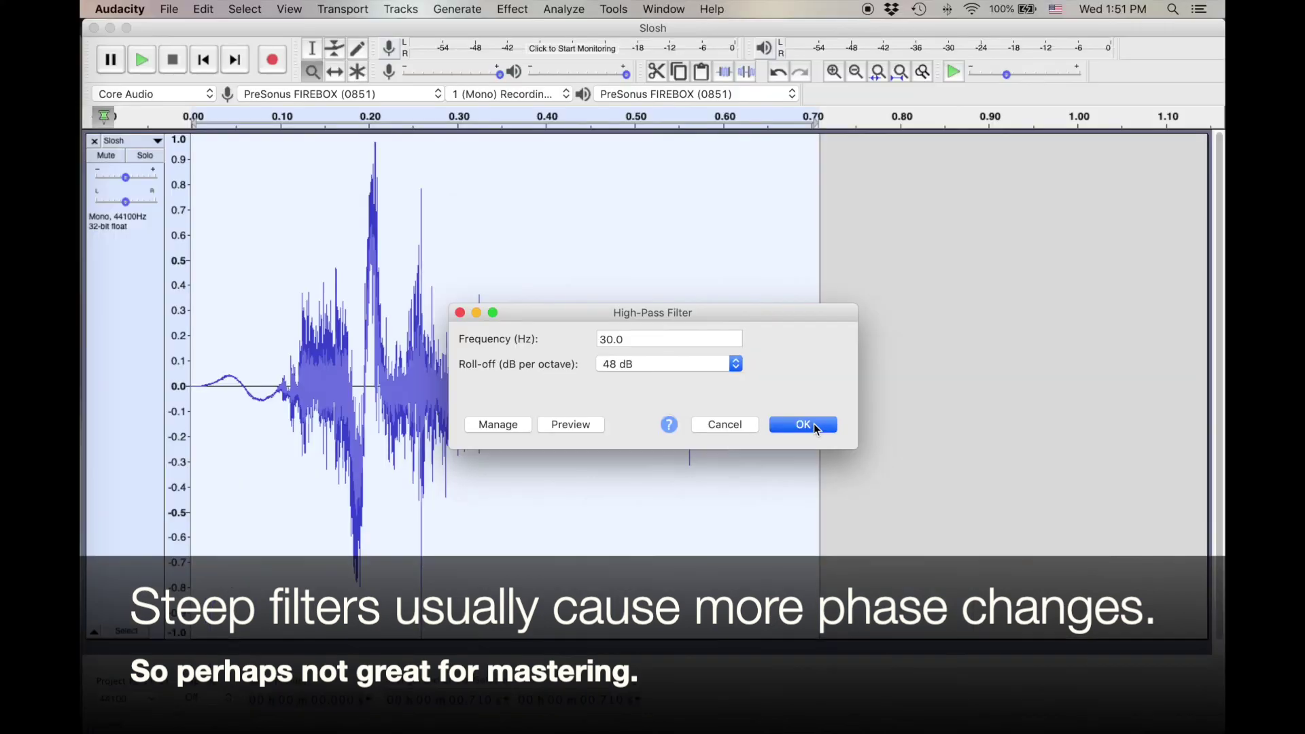
{"action": "left_click", "coordinate": [803, 425]}
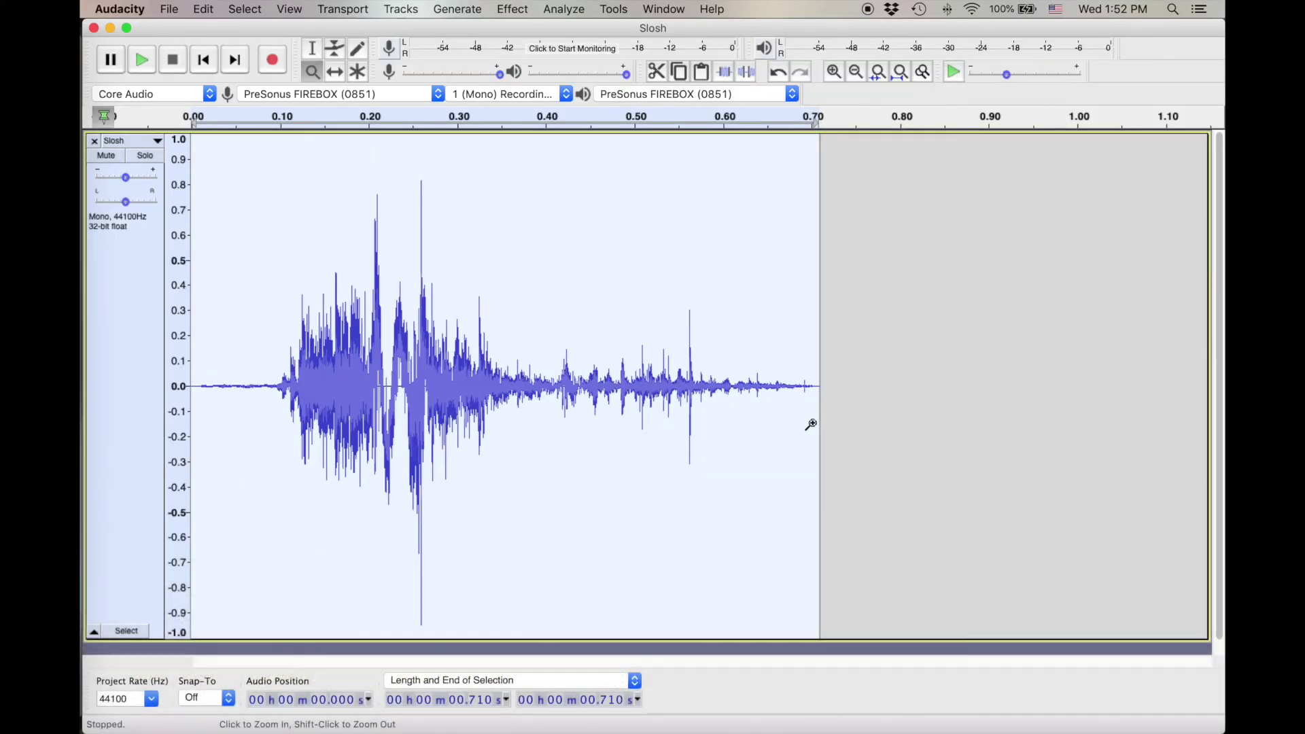
Select a short stretch of the filtered waveform's opening, from about 0.073 s to 0.087 s, and clear the selection
{"action": "left_click", "coordinate": [312, 48]}
{"action": "mouse_move", "coordinate": [270, 389]}
{"action": "left_mouse_down"}
{"action": "mouse_move", "coordinate": [195, 388]}
{"action": "mouse_move", "coordinate": [256, 391]}
{"action": "left_mouse_up"}
{"action": "left_click", "coordinate": [344, 363]}
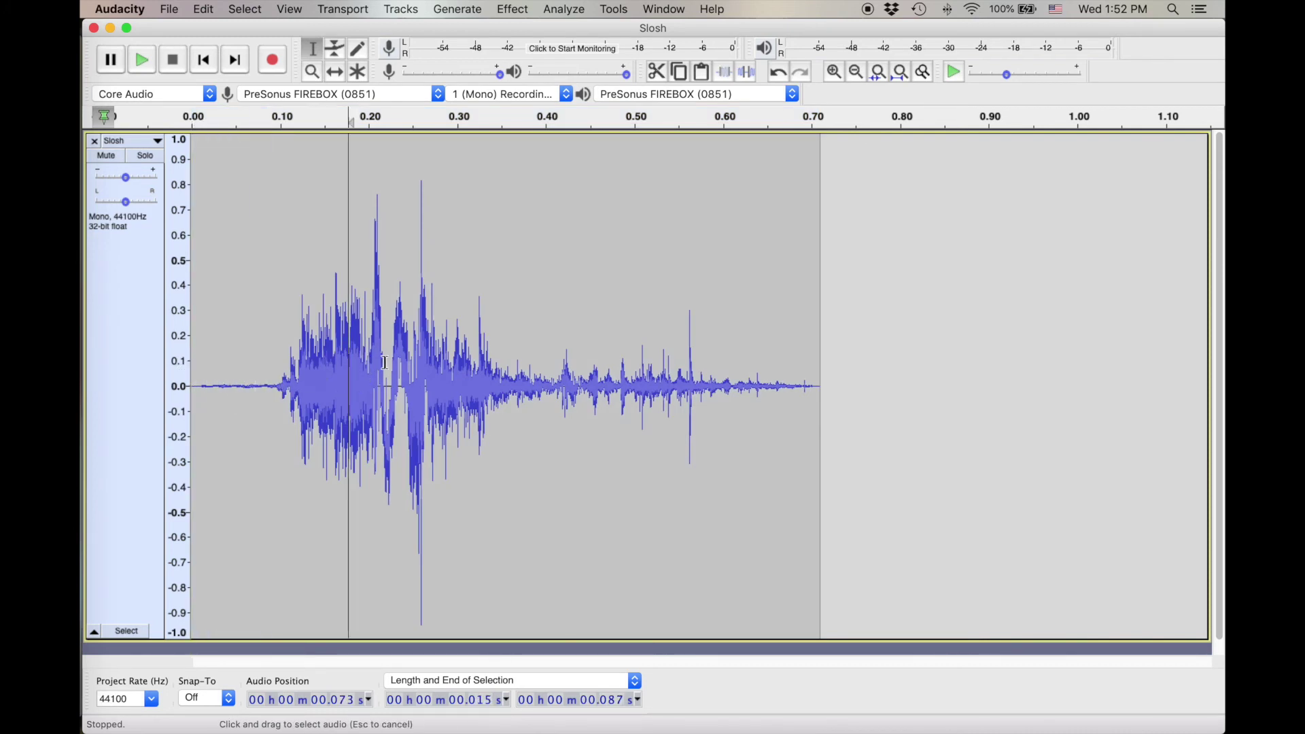
Mark the filtered waveform's large cycle, first from about 0.208 s to 0.248 s and again from 0.193 s to 0.239 s
{"action": "left_click_drag", "start_coordinate": [376, 366], "coordinate": [408, 365]}
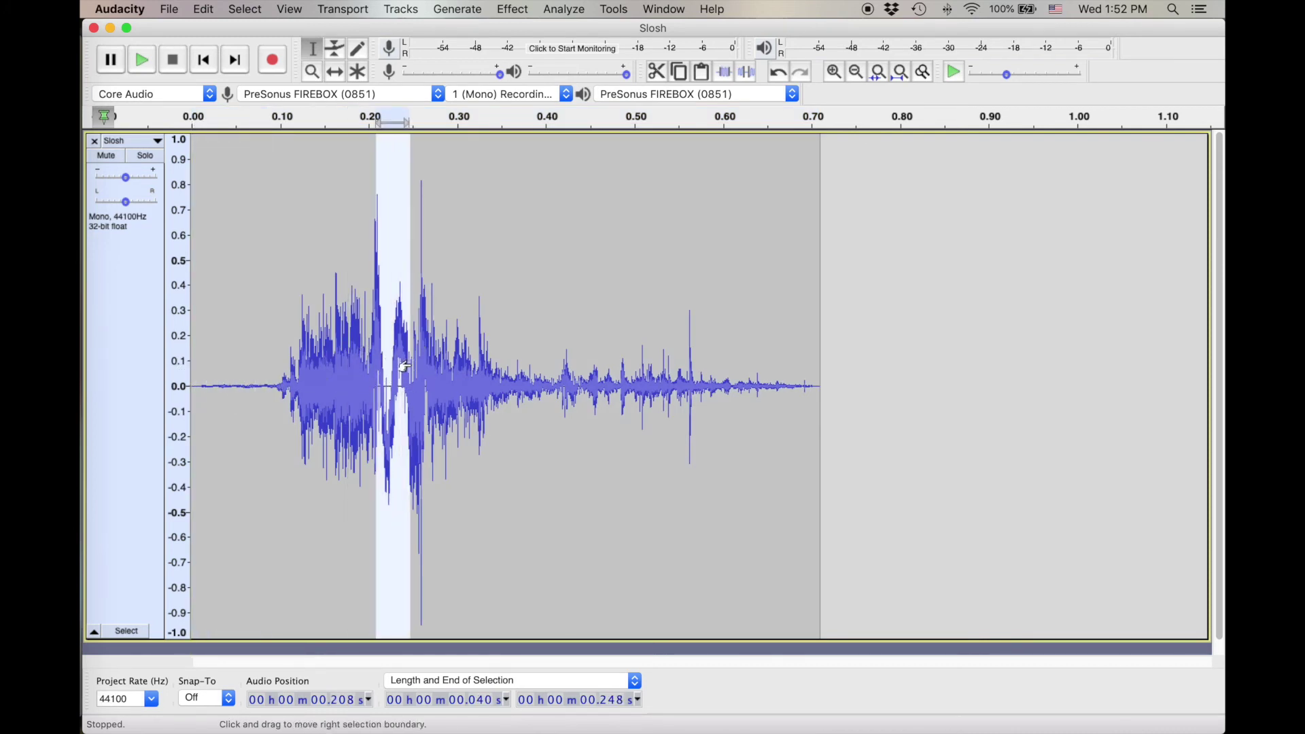
{"action": "left_click", "coordinate": [446, 364]}
{"action": "left_click_drag", "start_coordinate": [363, 366], "coordinate": [402, 367]}
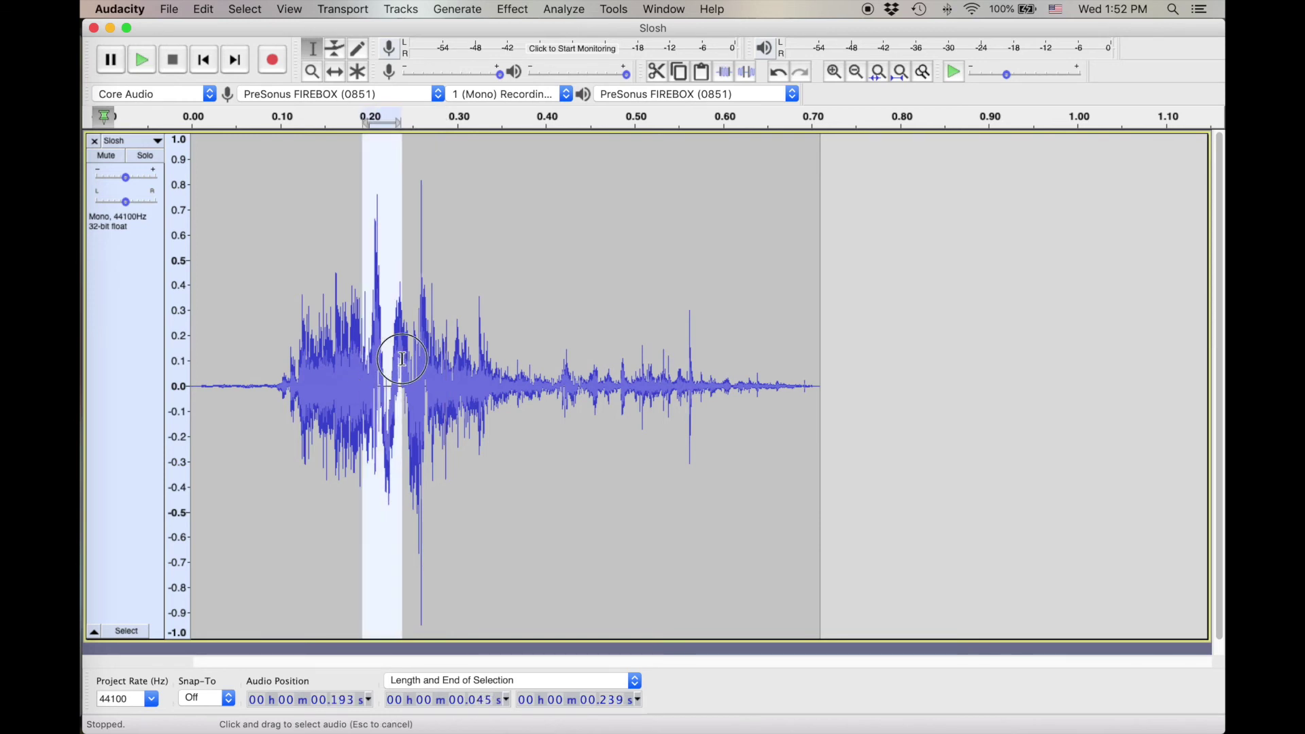
{"action": "left_click", "coordinate": [357, 350]}
Select the whole filtered Slosh recording and play it
{"action": "left_click", "coordinate": [275, 336]}
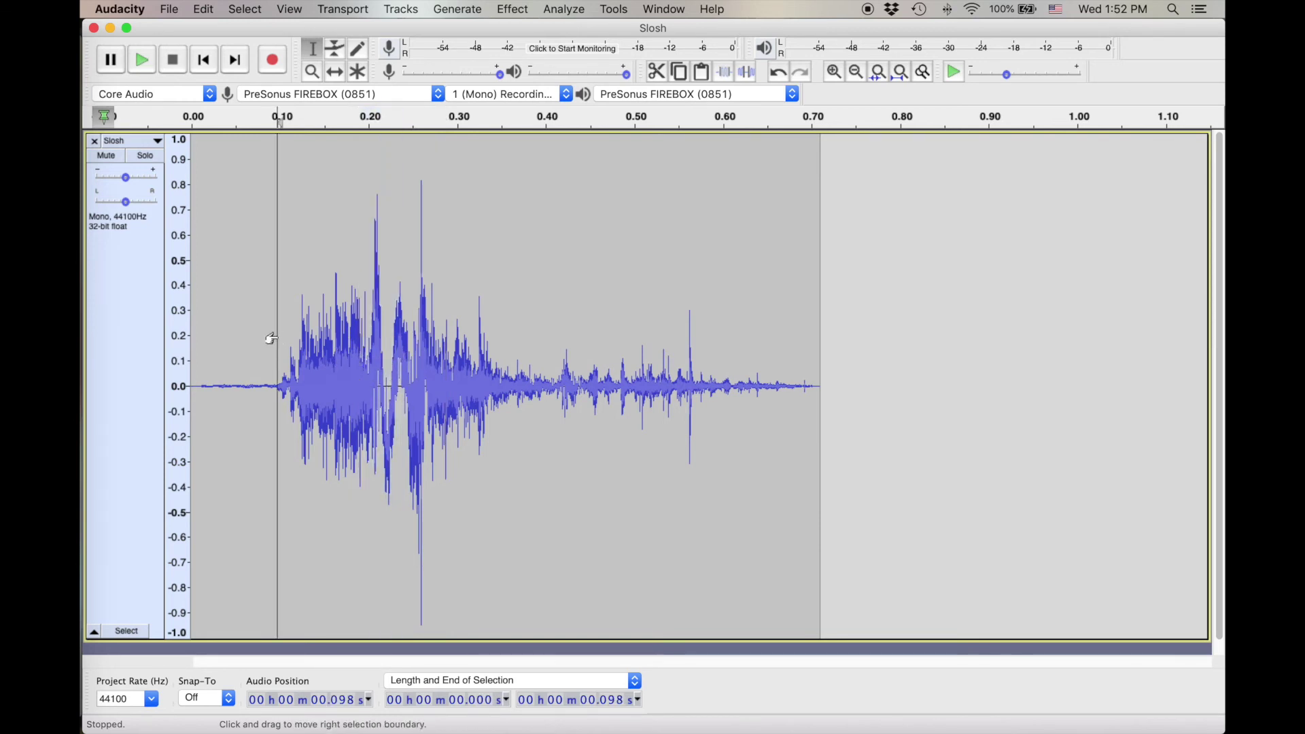
{"action": "double_click", "coordinate": [275, 337]}
{"action": "key", "text": "space"}
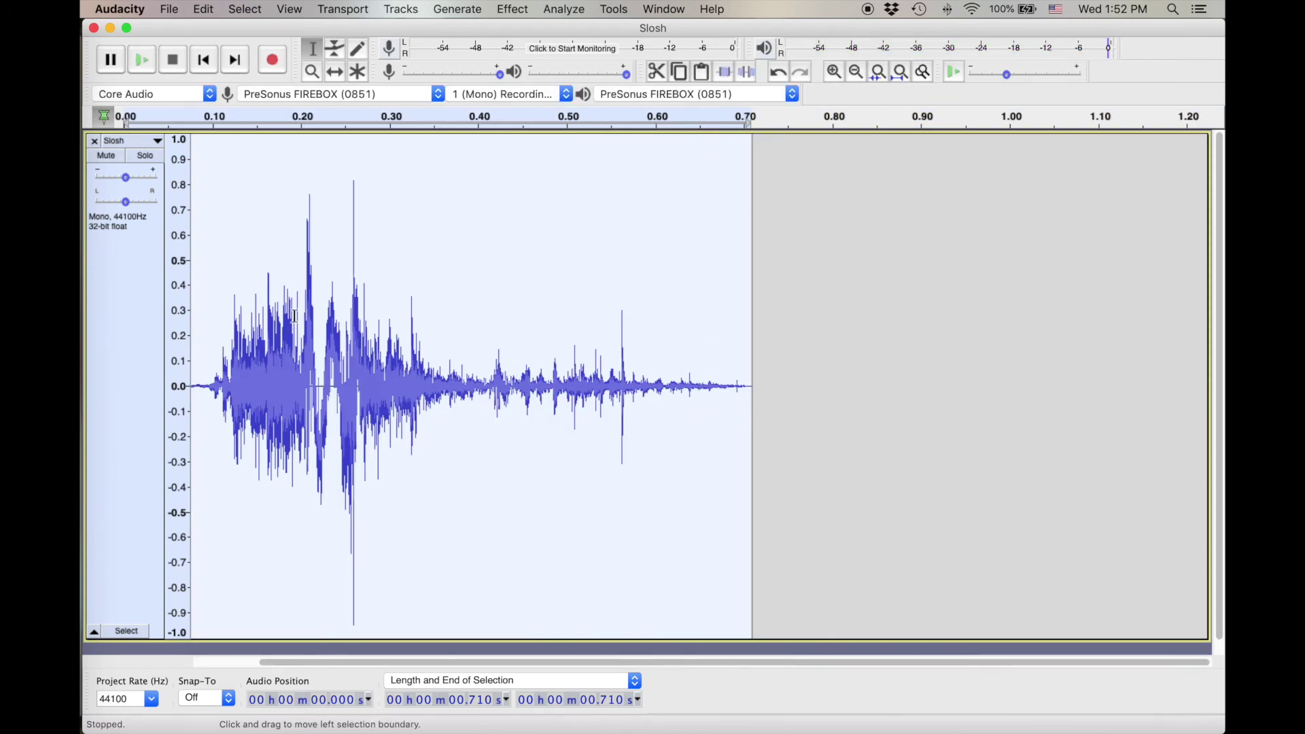
Undo the High-Pass Filter and play the original recording for comparison
{"action": "key", "text": "super+z"}
{"action": "scroll", "coordinate": [307, 295], "scroll_direction": "left", "scroll_amount": 2}
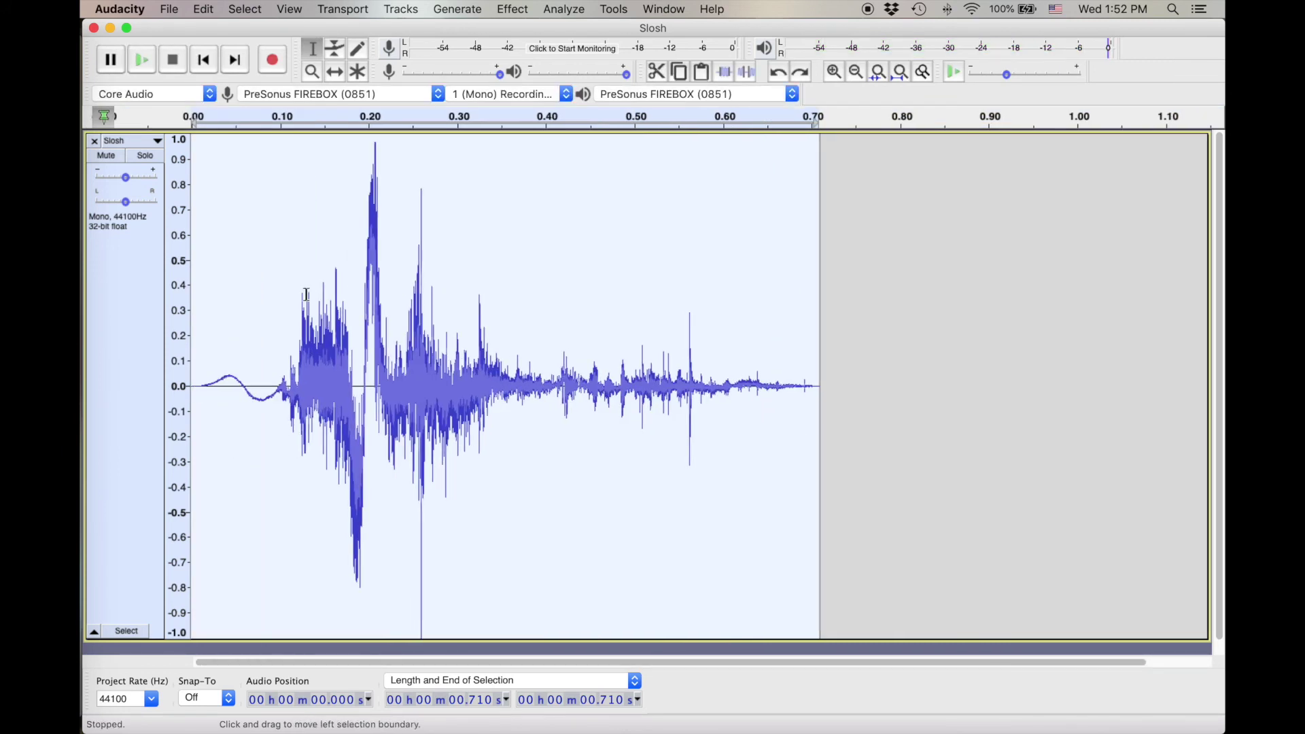
{"action": "key", "text": "space"}
Redo the High-Pass Filter and play the filtered recording again
{"action": "left_click", "coordinate": [206, 9]}
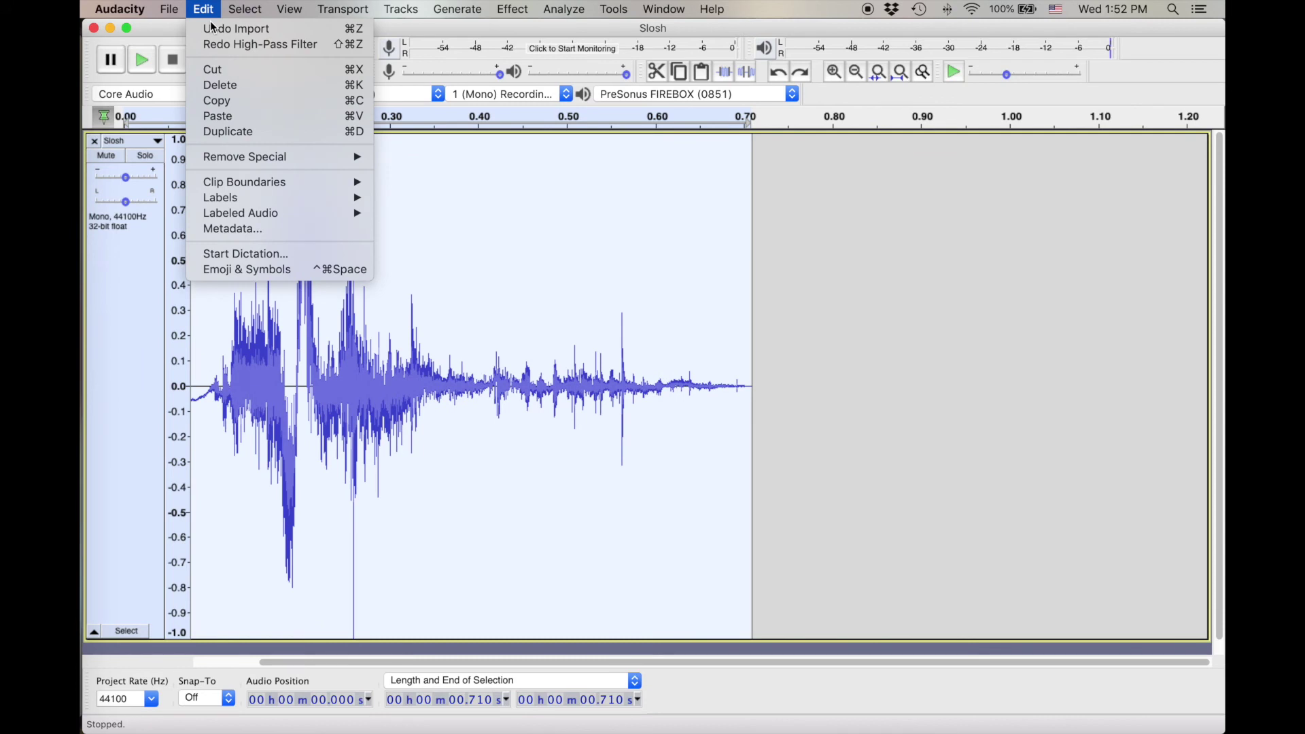
{"action": "left_click", "coordinate": [219, 46]}
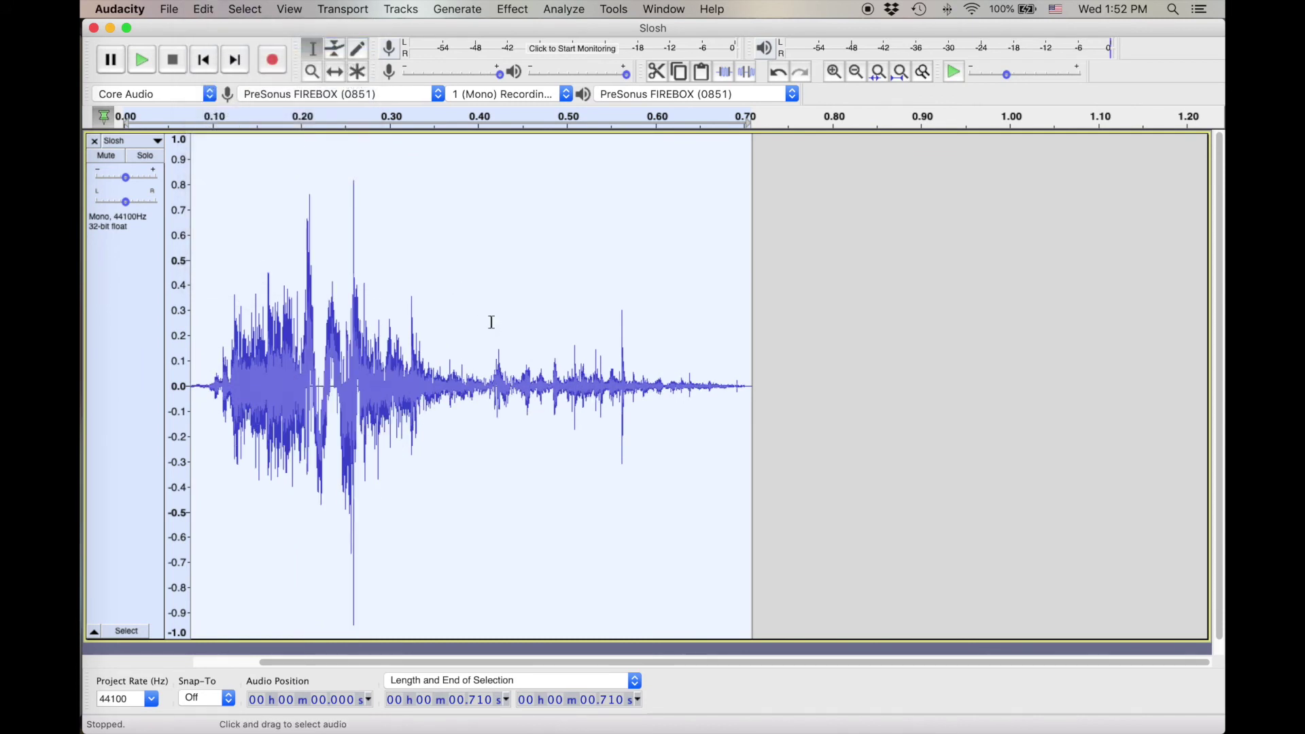
{"action": "key", "text": "space"}
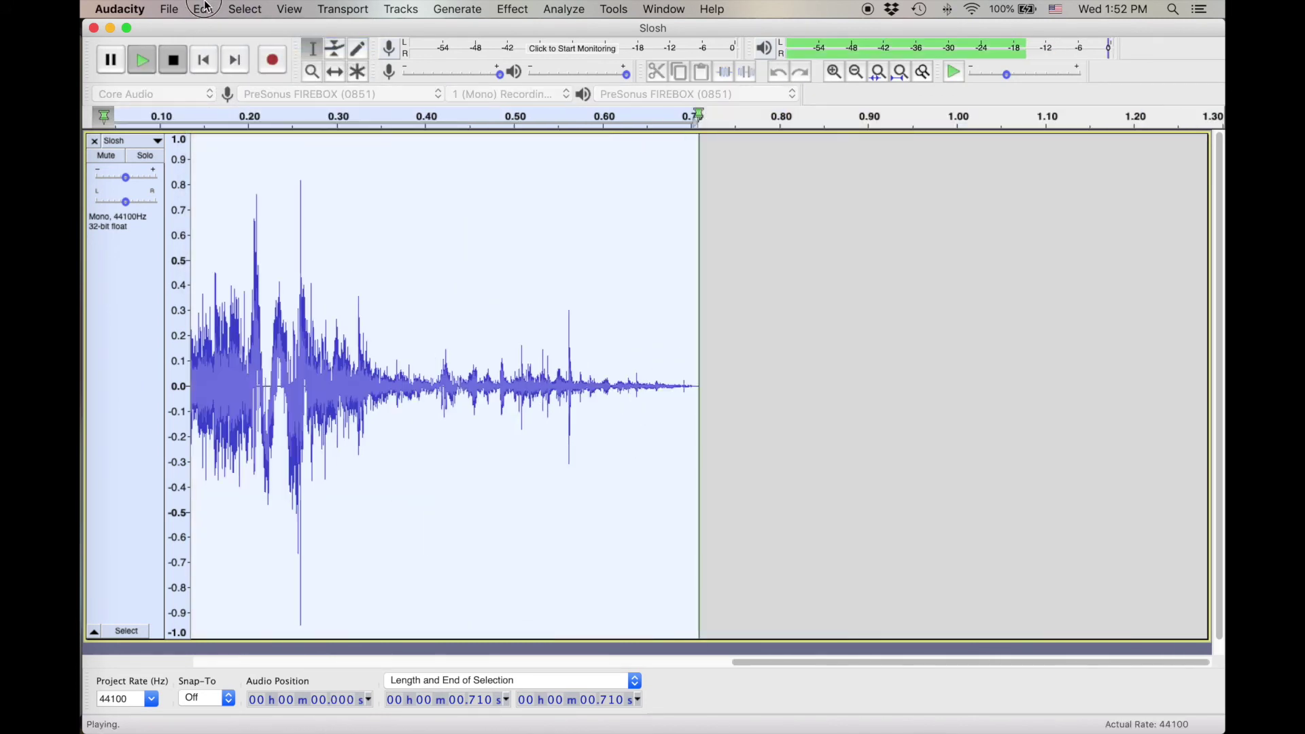
Undo the redone High-Pass Filter and listen to the unfiltered recording once more
{"action": "left_click", "coordinate": [204, 8]}
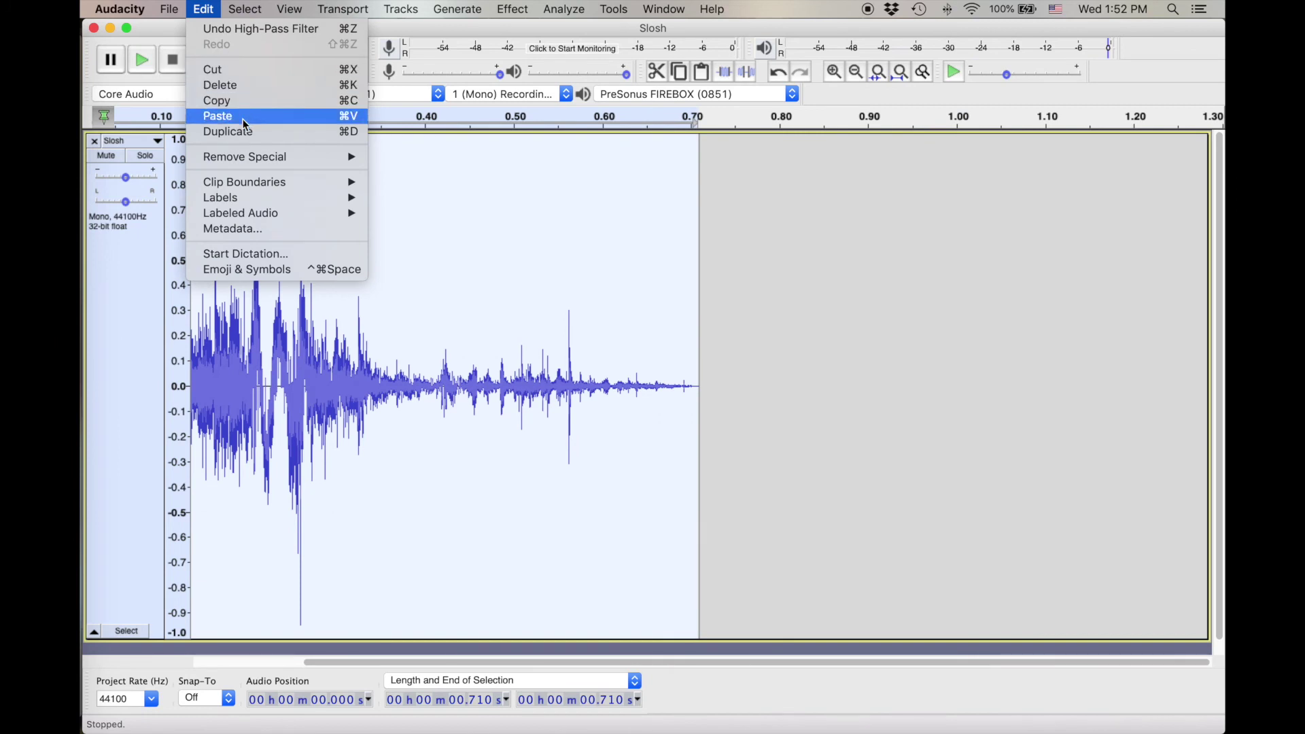
{"action": "left_click", "coordinate": [238, 30]}
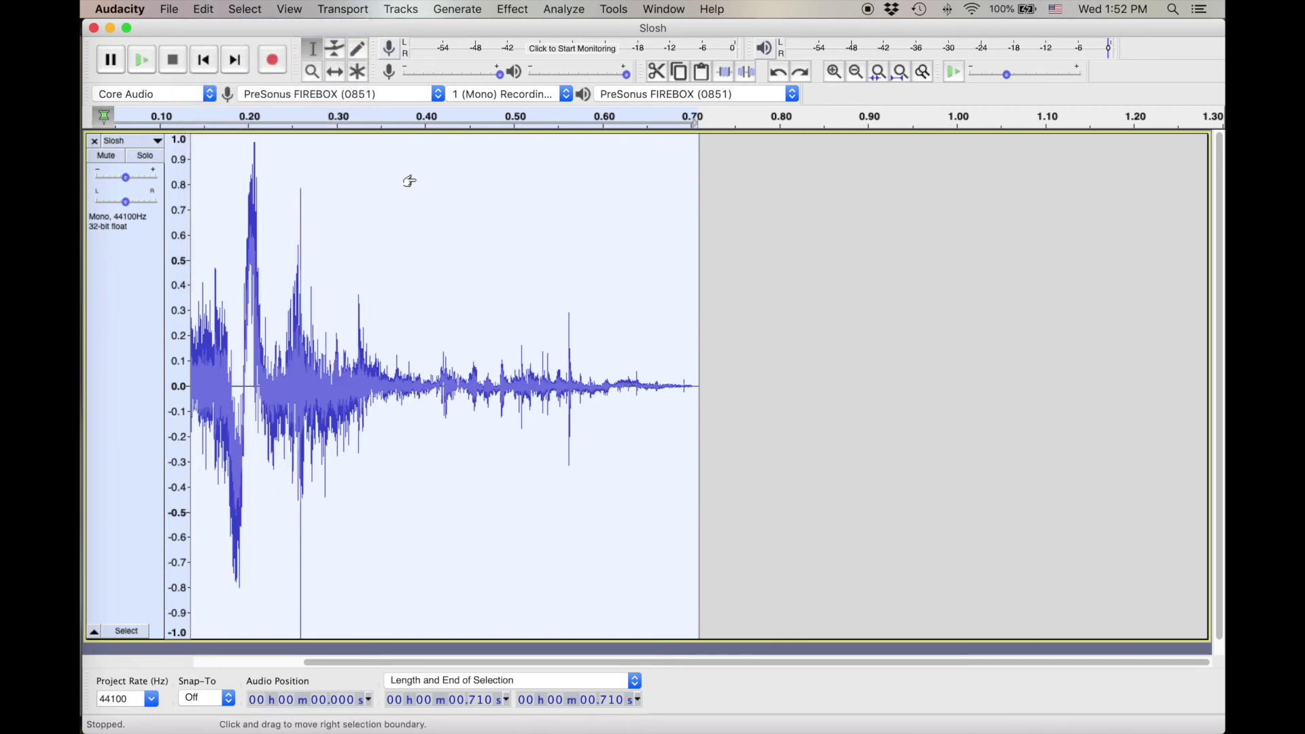
{"action": "key", "text": "space"}
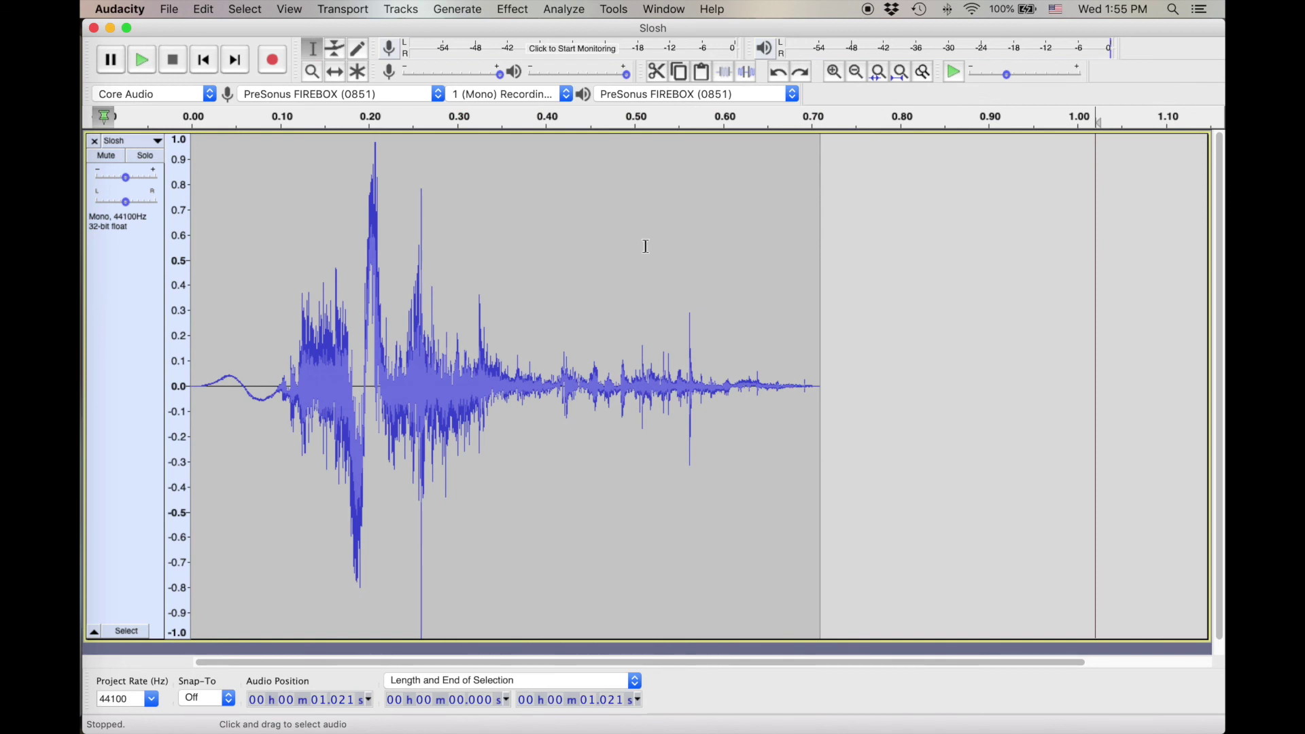
Normalize the whole Slosh recording to a peak amplitude of 0.0 dB with DC offset removal enabled
{"action": "left_click", "coordinate": [458, 9]}
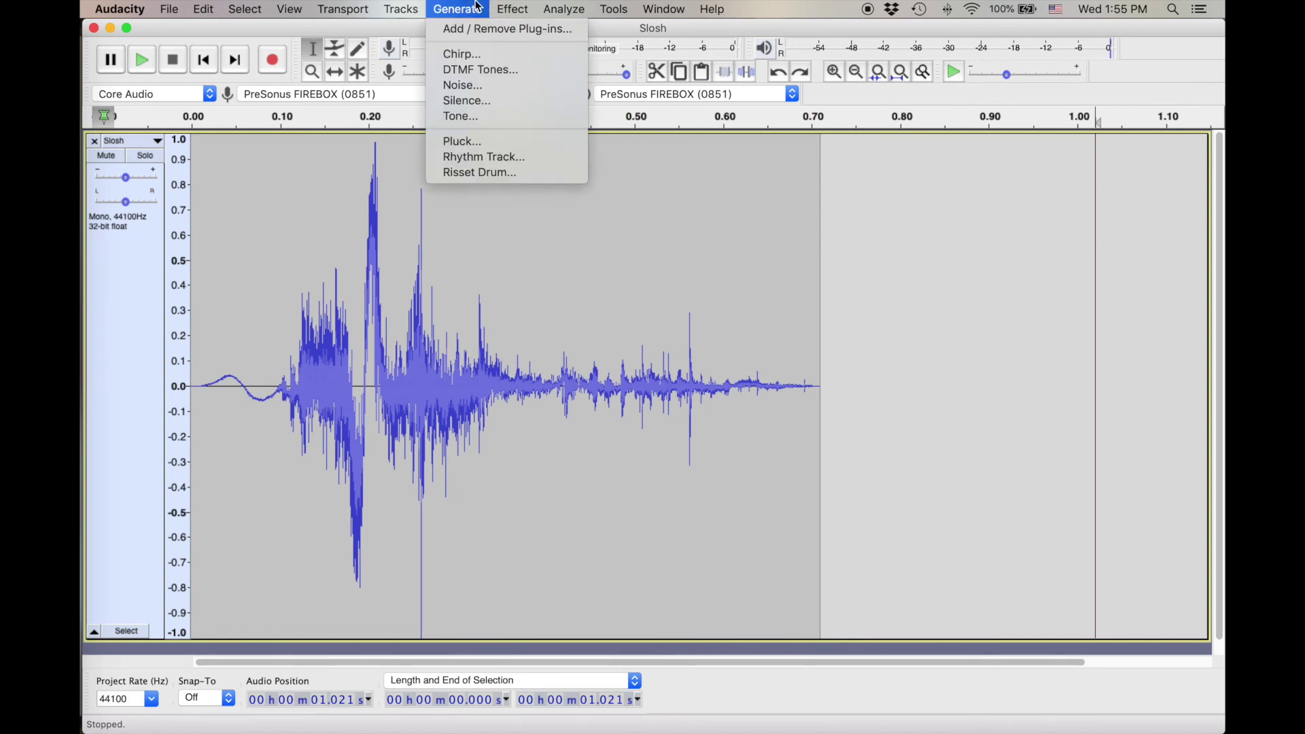
{"action": "mouse_move", "coordinate": [513, 9]}
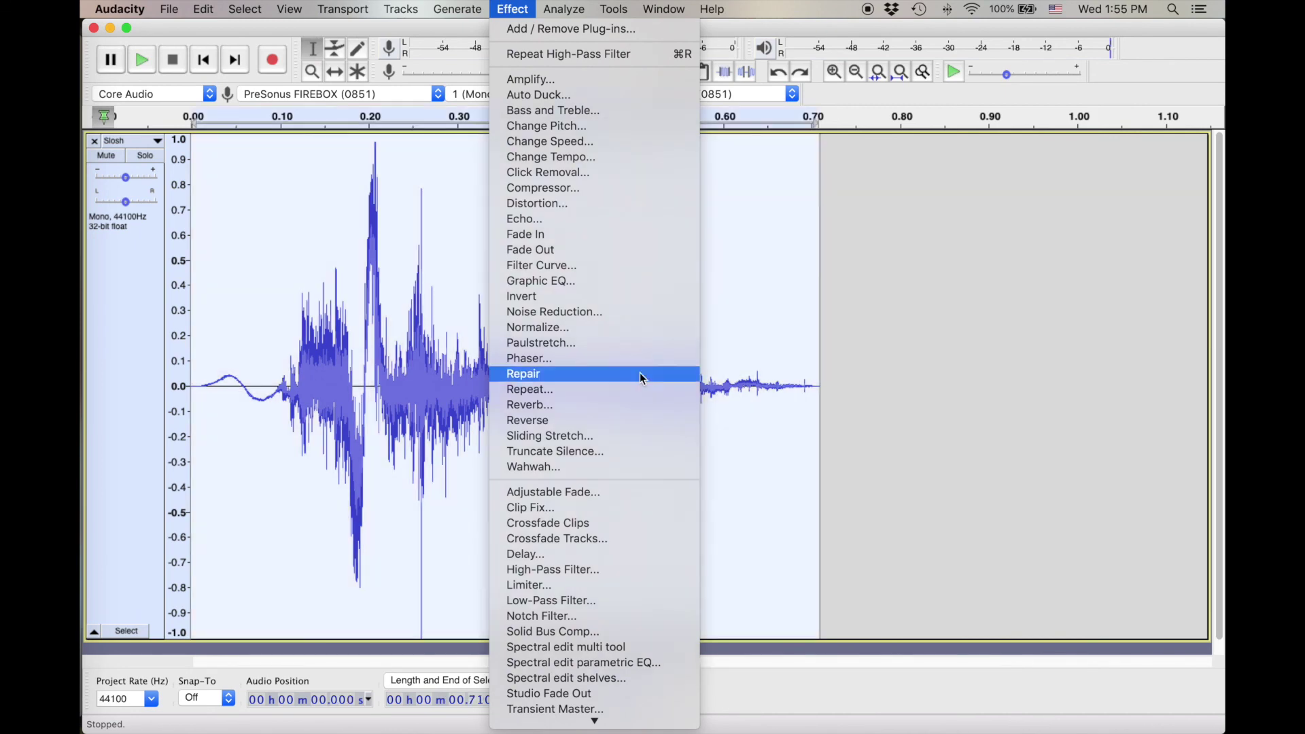
{"action": "left_click", "coordinate": [624, 327]}
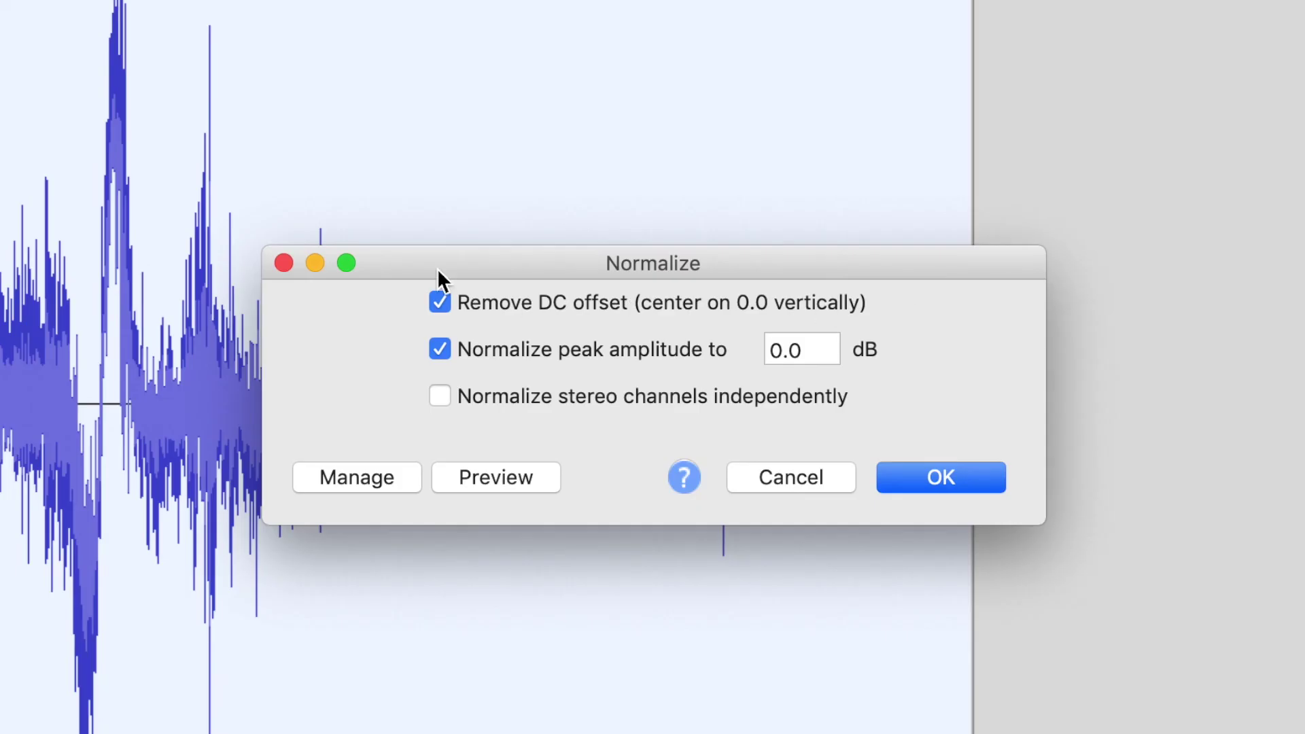
{"action": "left_click", "coordinate": [924, 471]}
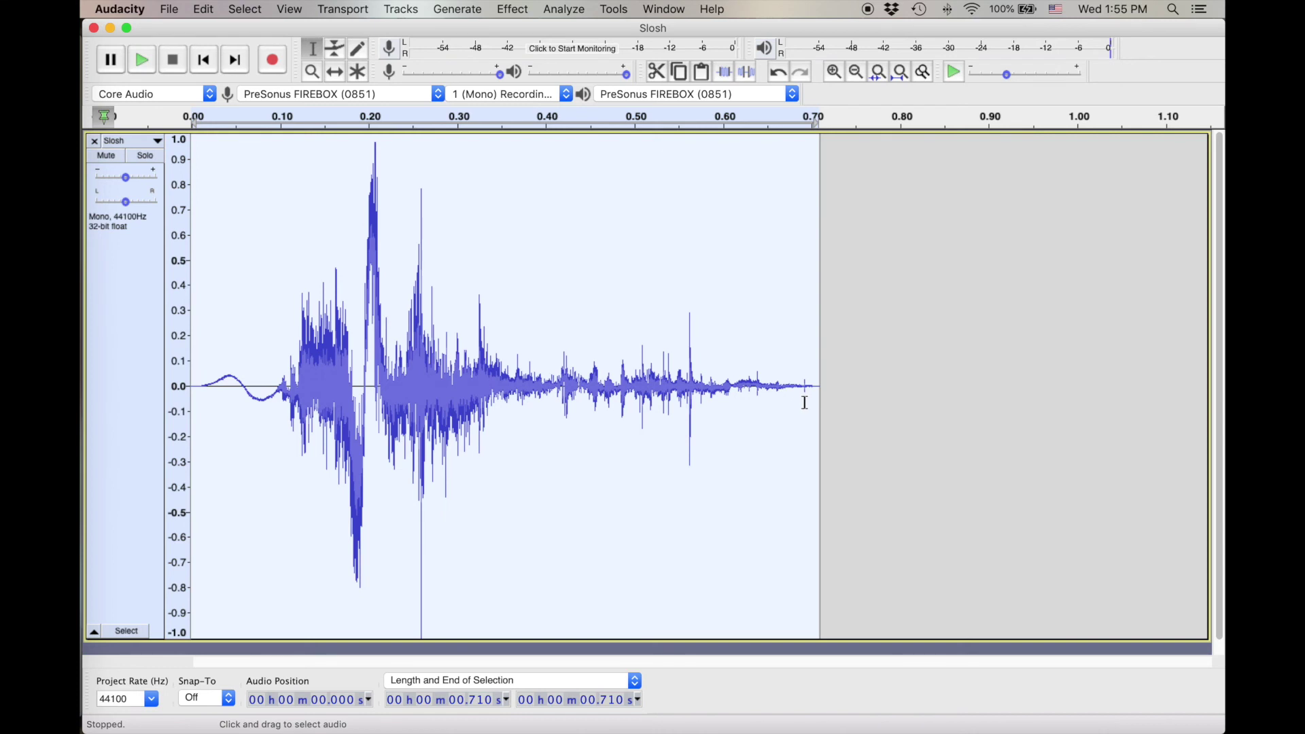